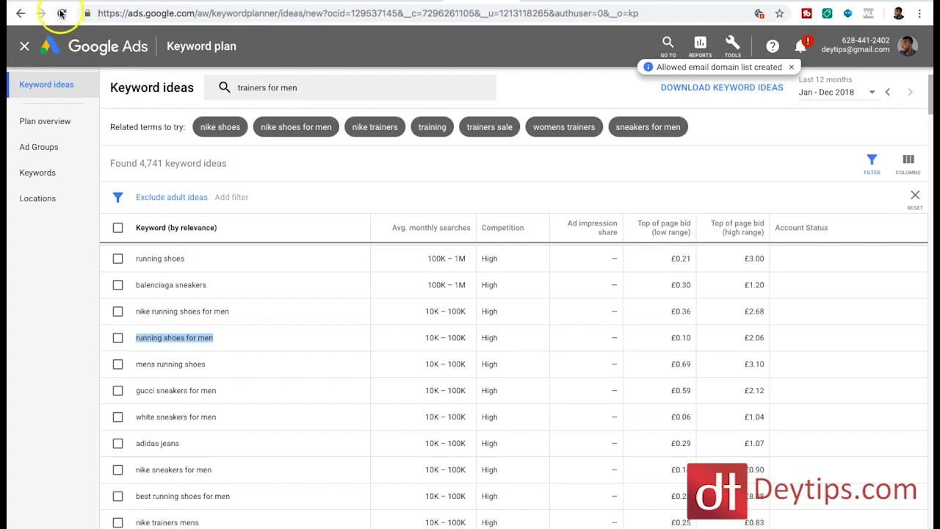
Switch to the Shopify admin, open the "New Green shoe" product and highlight "running shoes for men" in its title.
{"action": "left_click", "coordinate": [53, 2]}
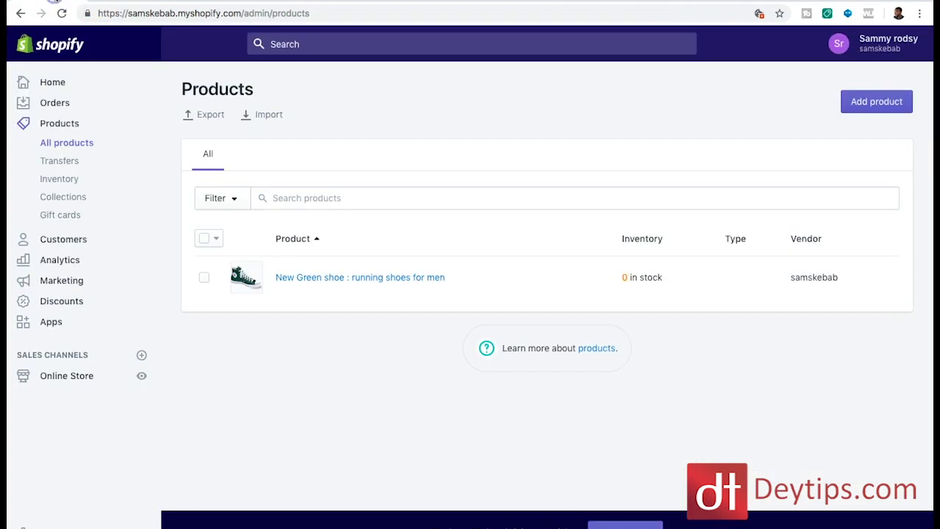
{"action": "left_click", "coordinate": [332, 279]}
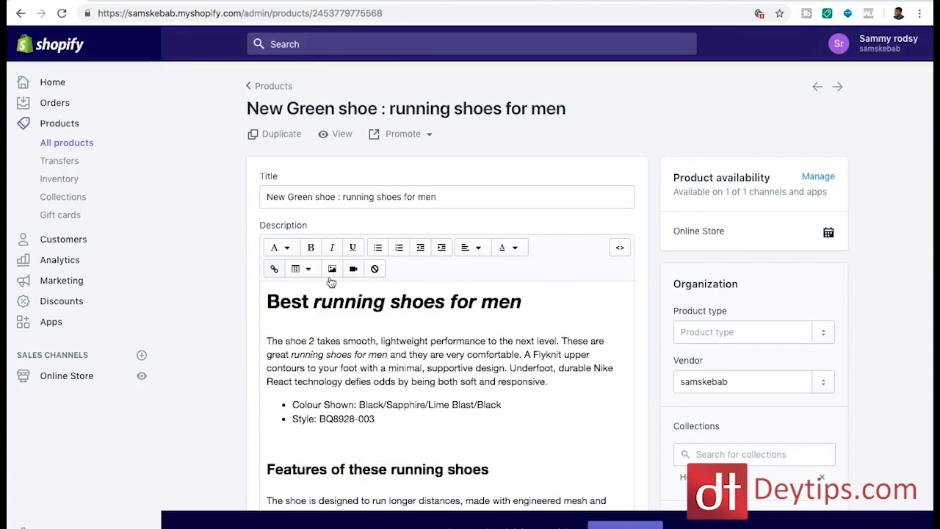
{"action": "left_click", "coordinate": [320, 215]}
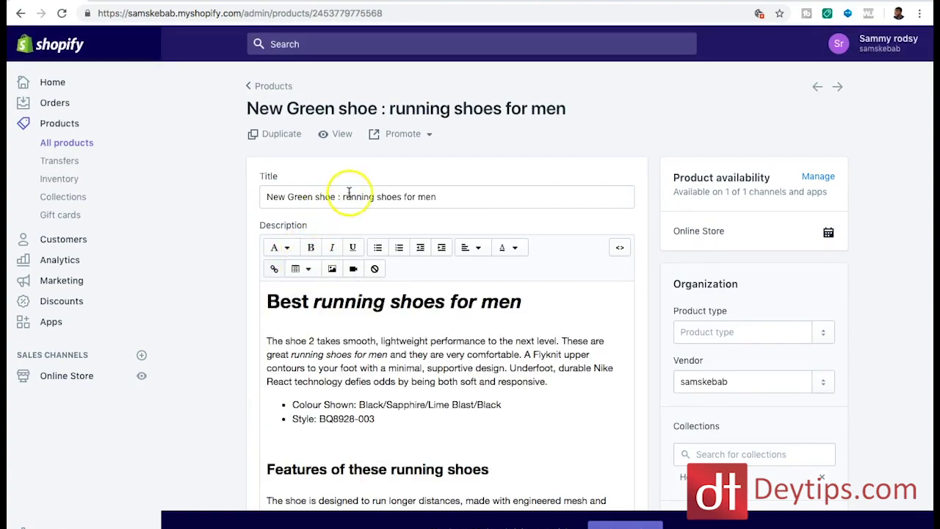
{"action": "left_click", "coordinate": [435, 197]}
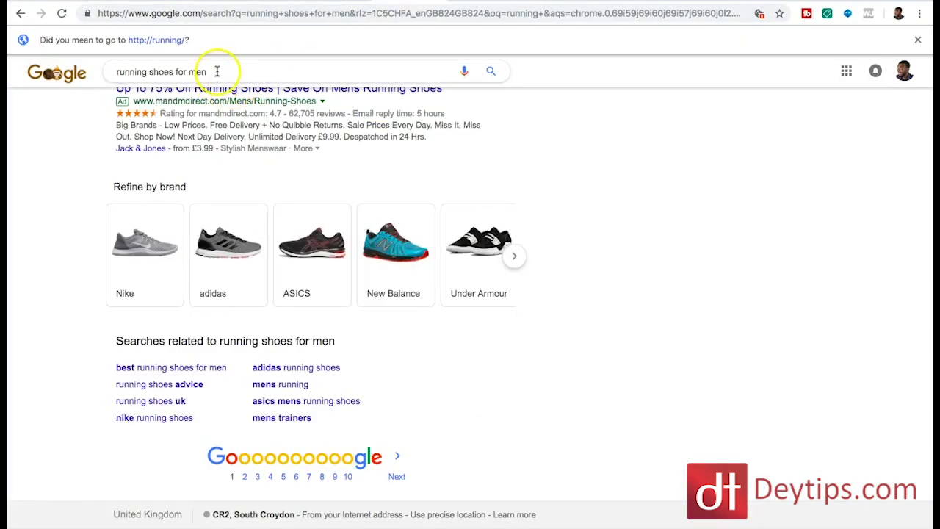
Switch to the Google results for "running shoes for men" and examine the search suggestions, listings and related searches.
{"action": "left_click", "coordinate": [217, 71]}
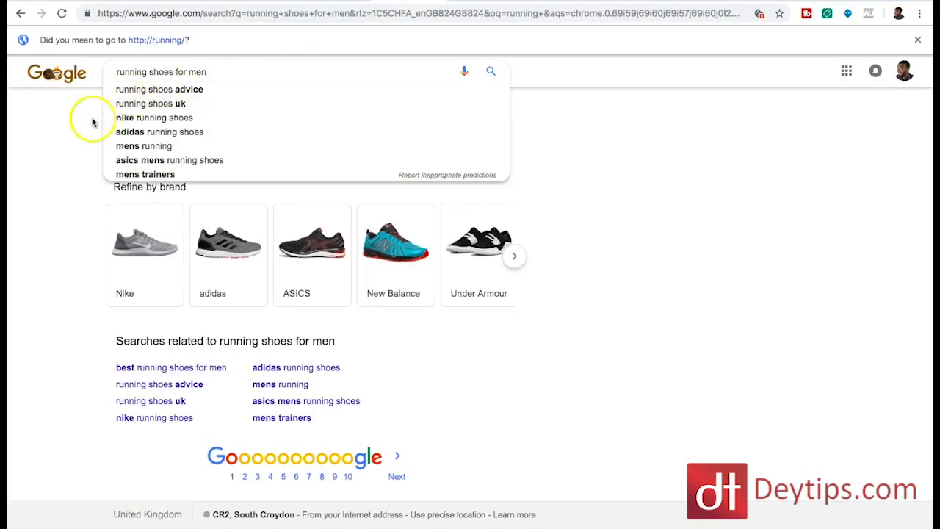
{"action": "left_click", "coordinate": [63, 121]}
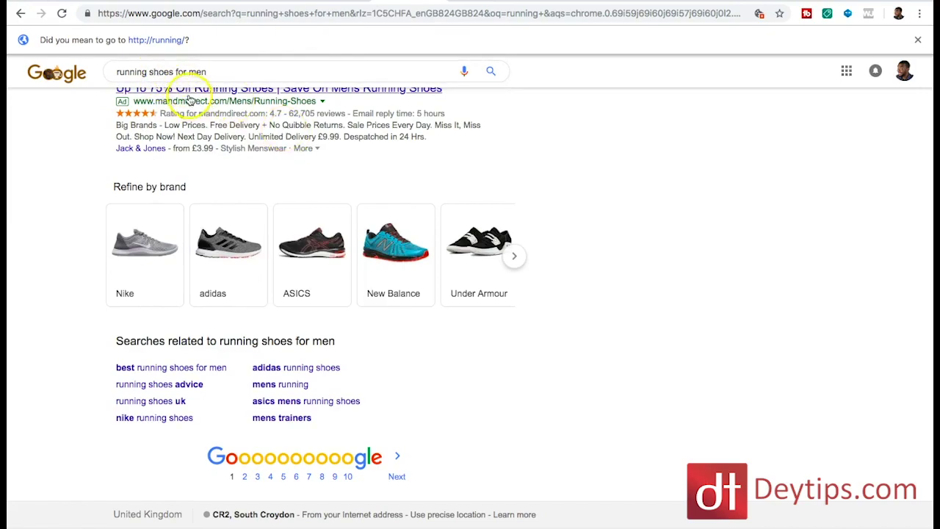
{"action": "scroll", "coordinate": [227, 103], "scroll_direction": "up", "scroll_amount": 10}
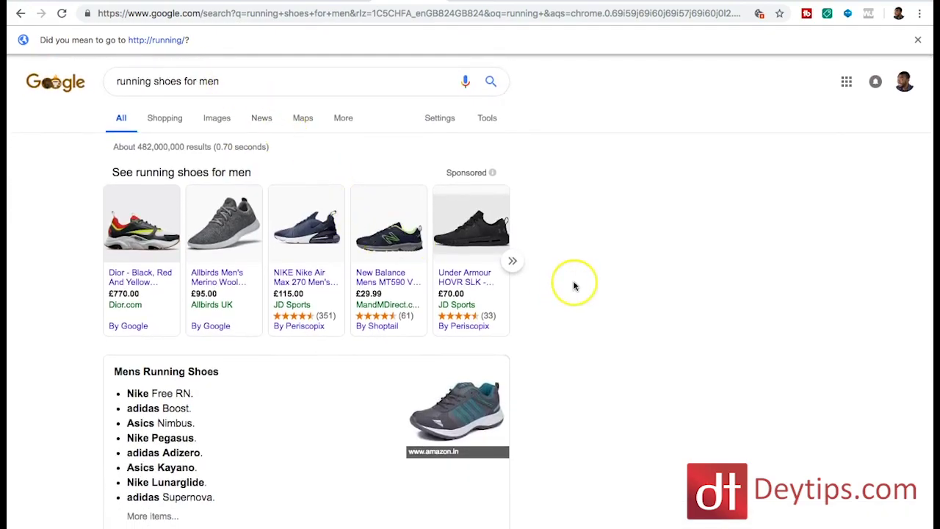
{"action": "scroll", "coordinate": [574, 286], "scroll_direction": "down", "scroll_amount": 10}
{"action": "scroll", "coordinate": [574, 286], "scroll_direction": "down", "scroll_amount": 3}
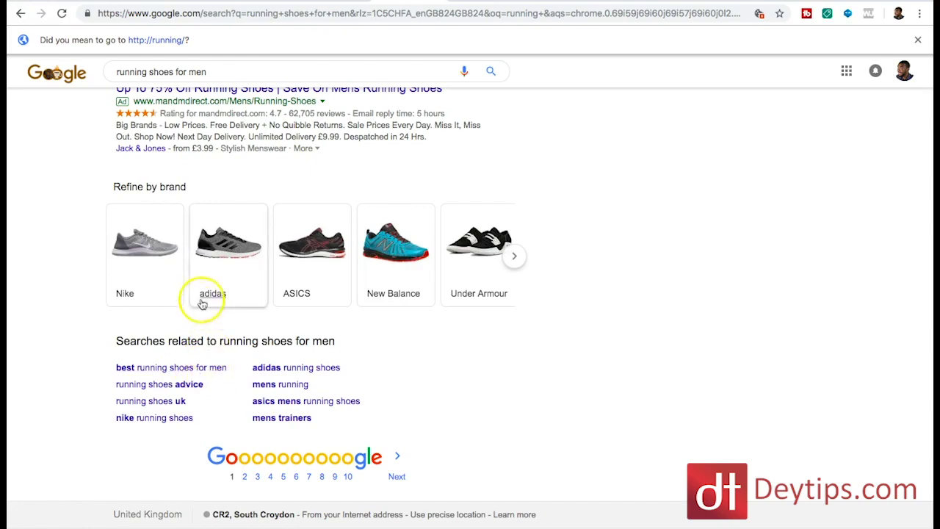
Return to the Shopify product page and examine the "Best running shoes for men" heading in the description.
{"action": "left_click", "coordinate": [20, 13]}
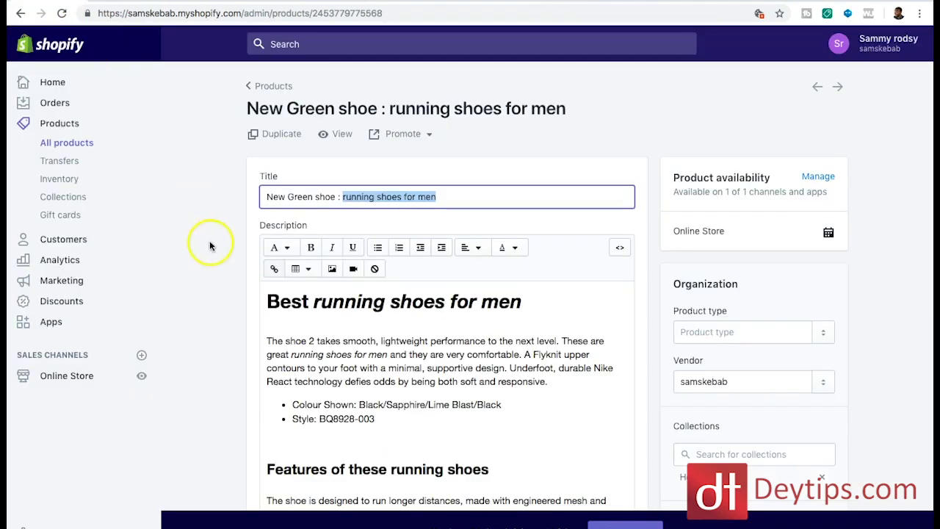
{"action": "left_click", "coordinate": [336, 303]}
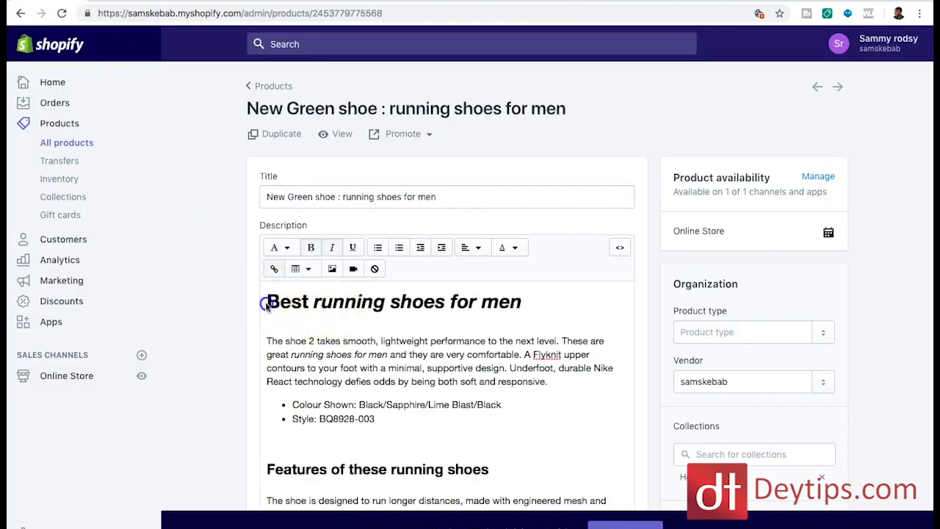
{"action": "left_click_drag", "start_coordinate": [521, 304], "coordinate": [281, 285]}
{"action": "left_click", "coordinate": [301, 320]}
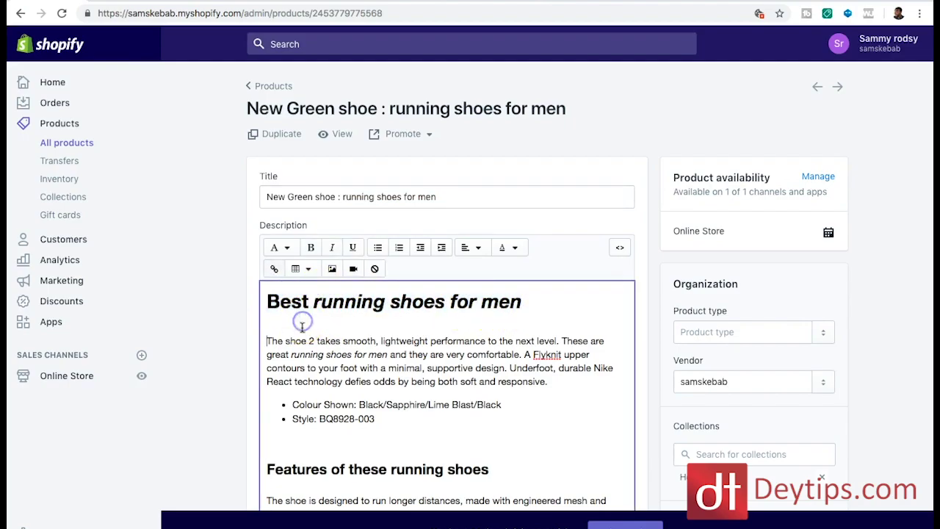
Select the description's main heading and view the paragraph and heading styles available for it.
{"action": "scroll", "coordinate": [301, 356], "scroll_direction": "down", "scroll_amount": 2}
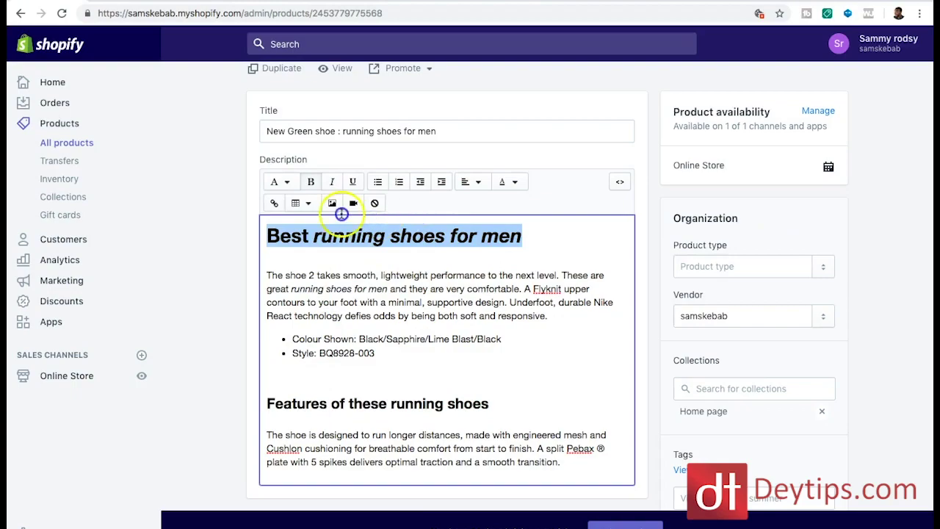
{"action": "left_click_drag", "start_coordinate": [303, 235], "coordinate": [266, 228]}
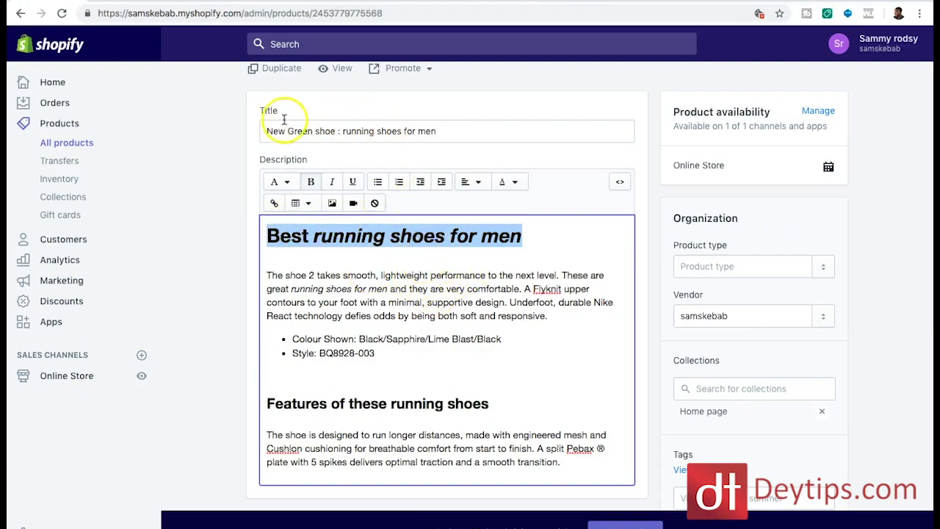
{"action": "left_click", "coordinate": [283, 184]}
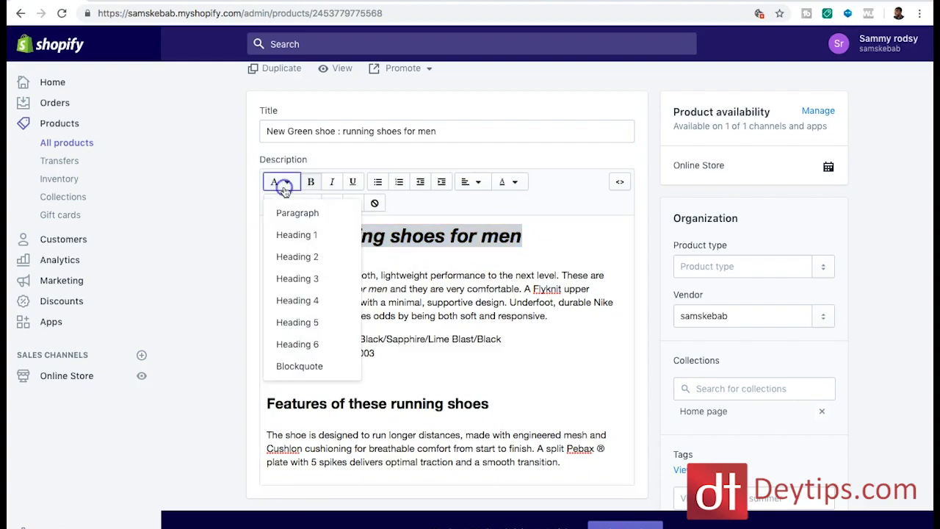
{"action": "left_click", "coordinate": [327, 243]}
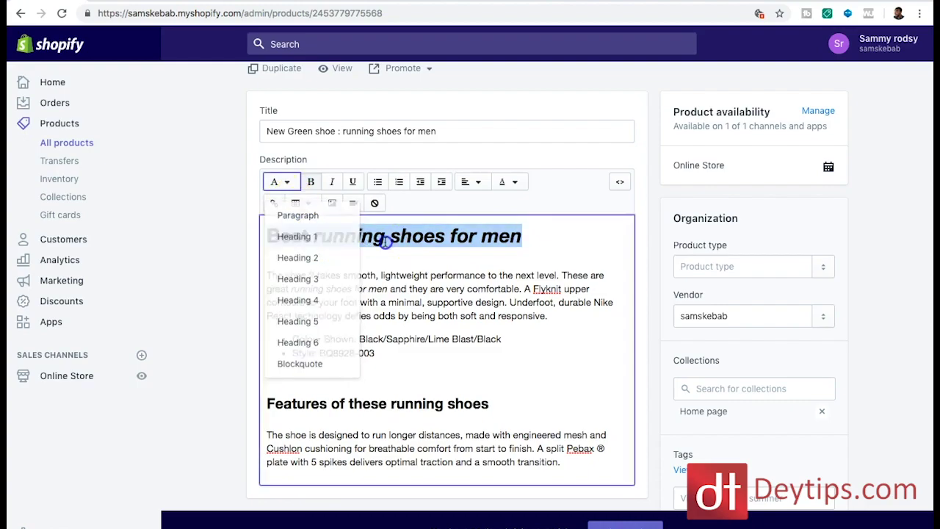
{"action": "left_click", "coordinate": [294, 250]}
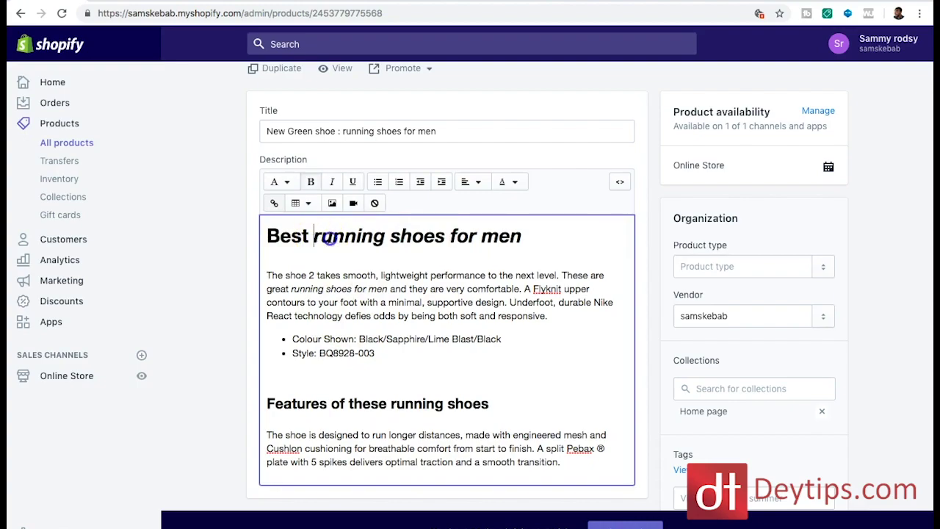
Examine the italic "running shoes for men" keyword in the description's main heading and first paragraph.
{"action": "left_click_drag", "start_coordinate": [330, 236], "coordinate": [450, 248]}
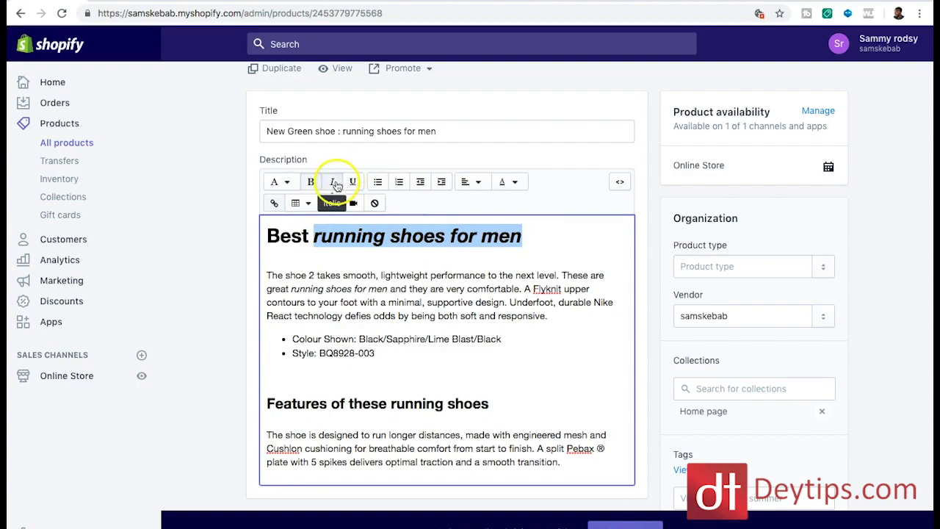
{"action": "left_click", "coordinate": [340, 266]}
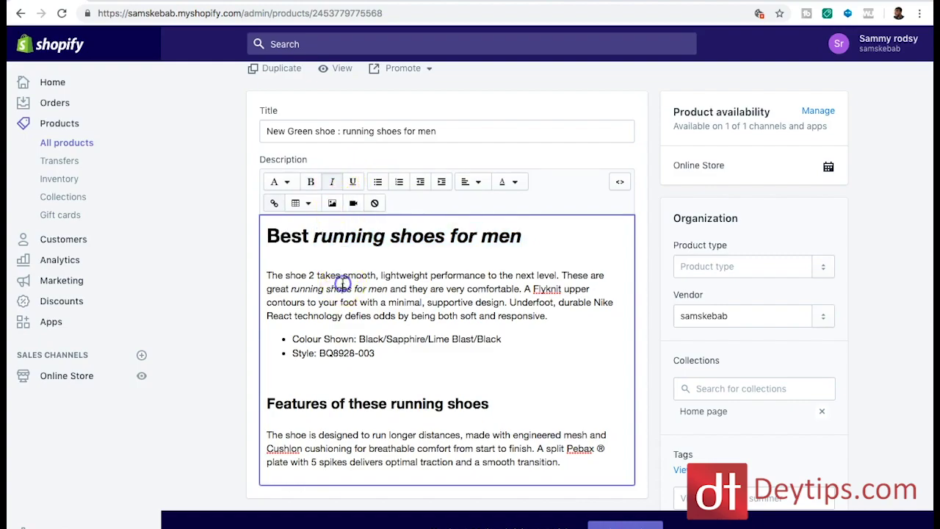
{"action": "left_click", "coordinate": [265, 277]}
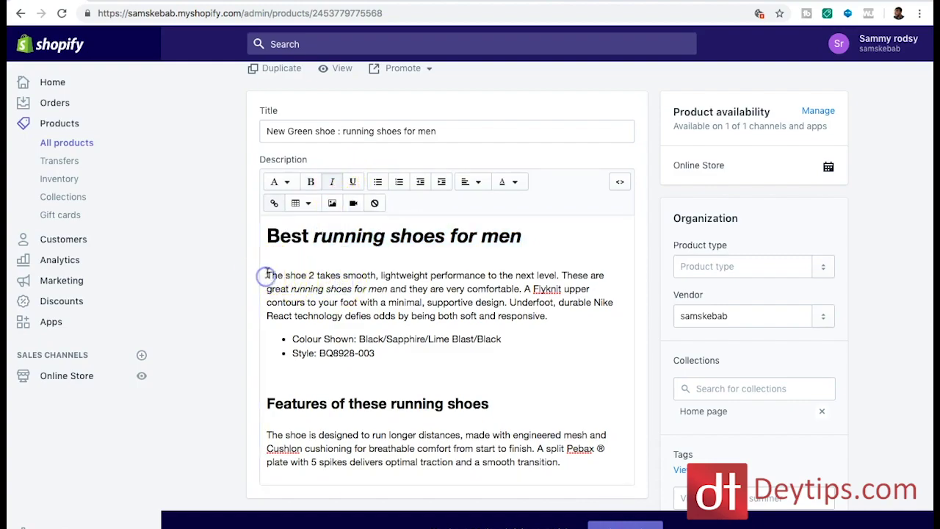
{"action": "left_click_drag", "start_coordinate": [267, 275], "coordinate": [304, 288]}
{"action": "left_click", "coordinate": [429, 301]}
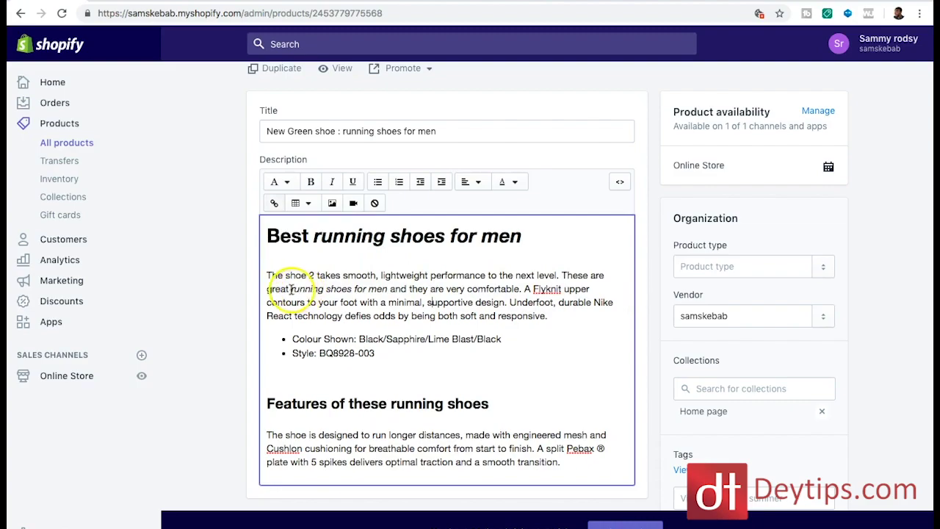
{"action": "mouse_move", "coordinate": [373, 293]}
{"action": "left_mouse_down"}
{"action": "mouse_move", "coordinate": [344, 301]}
{"action": "mouse_move", "coordinate": [388, 290]}
{"action": "left_mouse_up"}
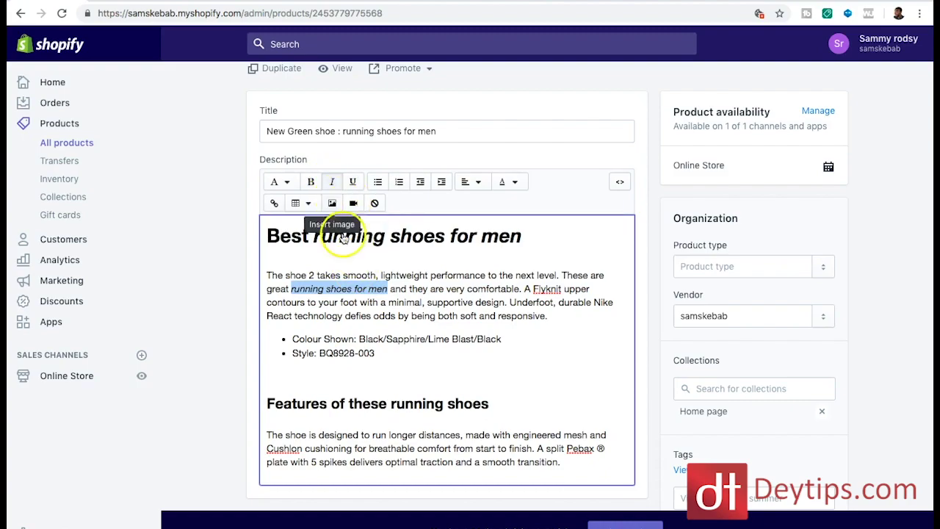
{"action": "left_click", "coordinate": [390, 291]}
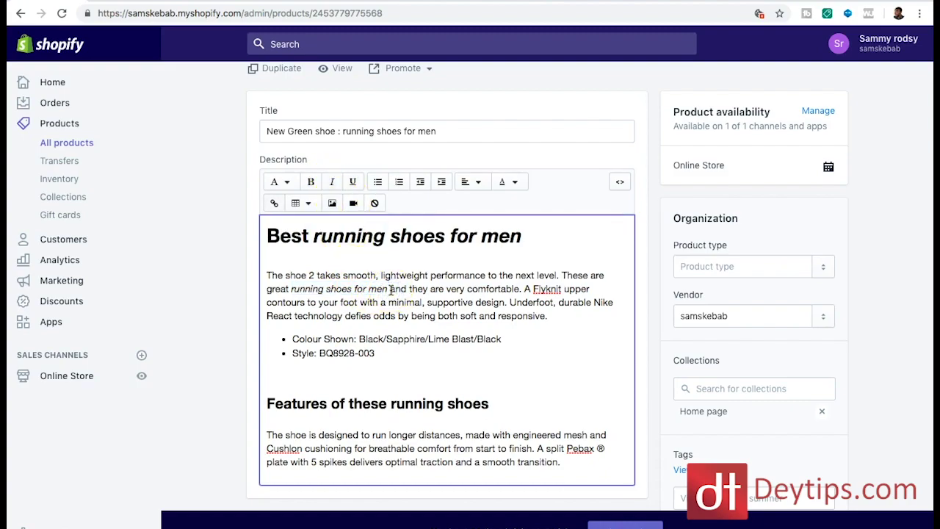
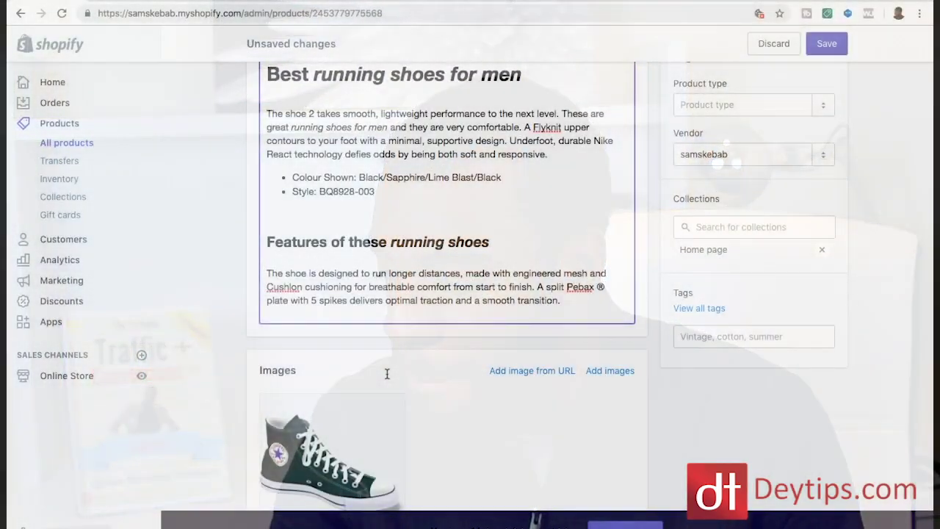
Set the green shoe image's alt text to "Running shoes for men".
{"action": "scroll", "coordinate": [387, 374], "scroll_direction": "down", "scroll_amount": 3}
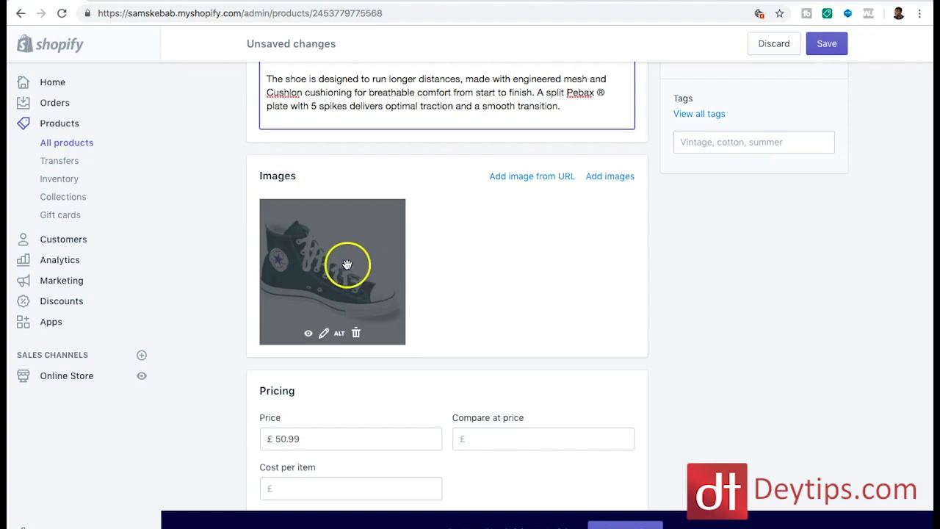
{"action": "scroll", "coordinate": [346, 264], "scroll_direction": "down", "scroll_amount": 1}
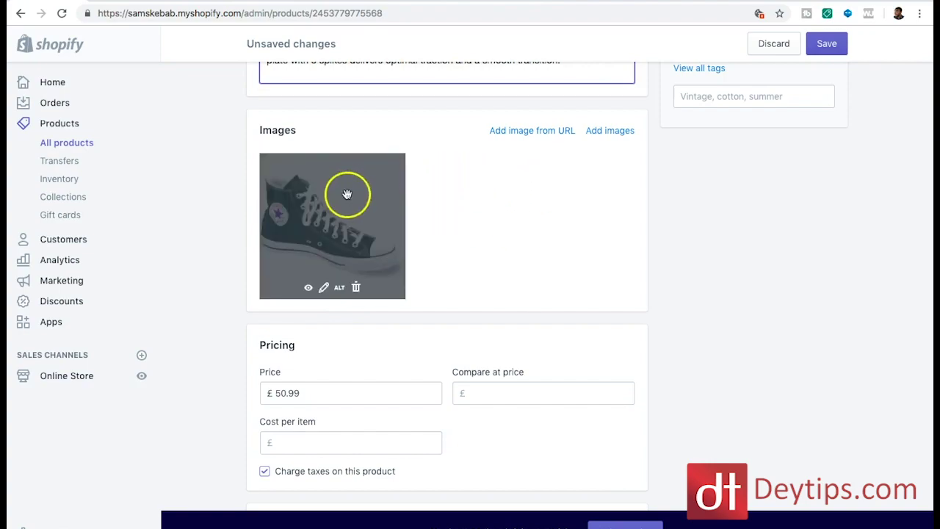
{"action": "left_click", "coordinate": [340, 289]}
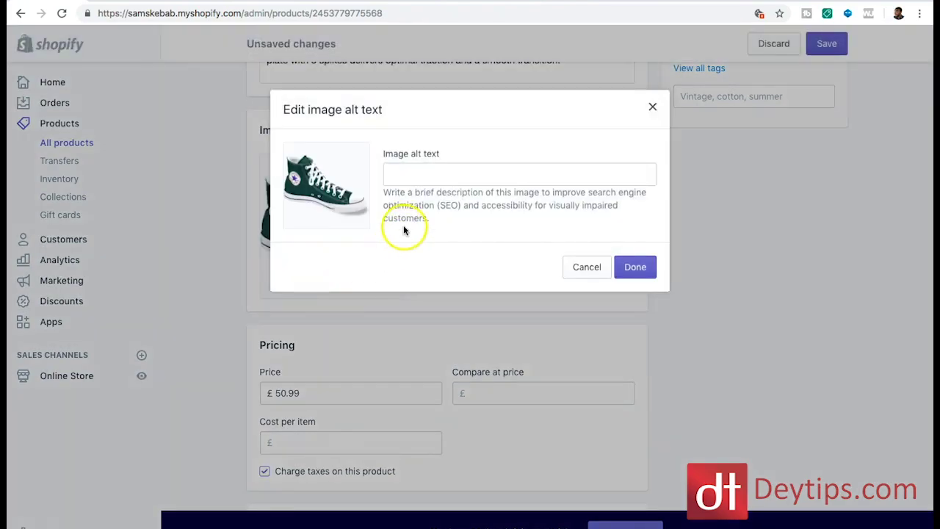
{"action": "left_click", "coordinate": [416, 174]}
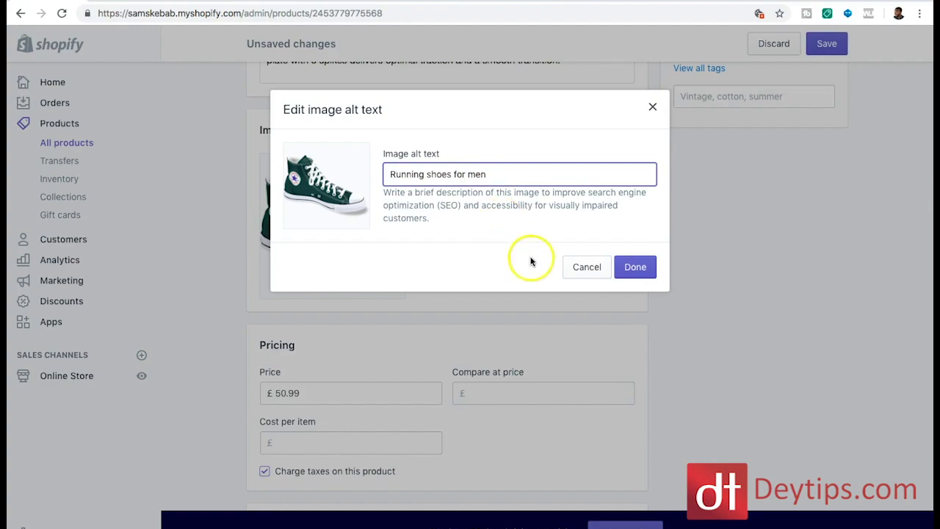
{"action": "left_click", "coordinate": [635, 268]}
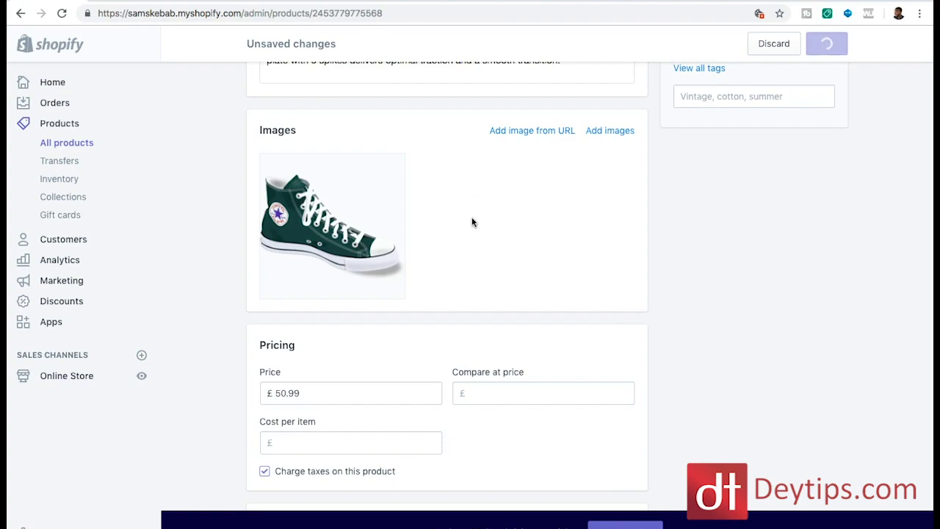
Open the website SEO fields of the product's search engine listing for editing.
{"action": "scroll", "coordinate": [473, 222], "scroll_direction": "down", "scroll_amount": 3}
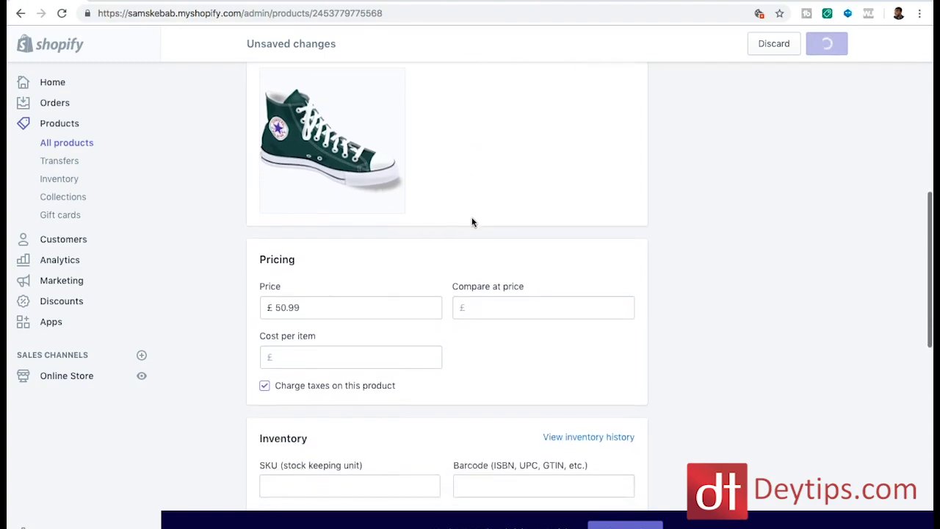
{"action": "scroll", "coordinate": [472, 225], "scroll_direction": "down", "scroll_amount": 8}
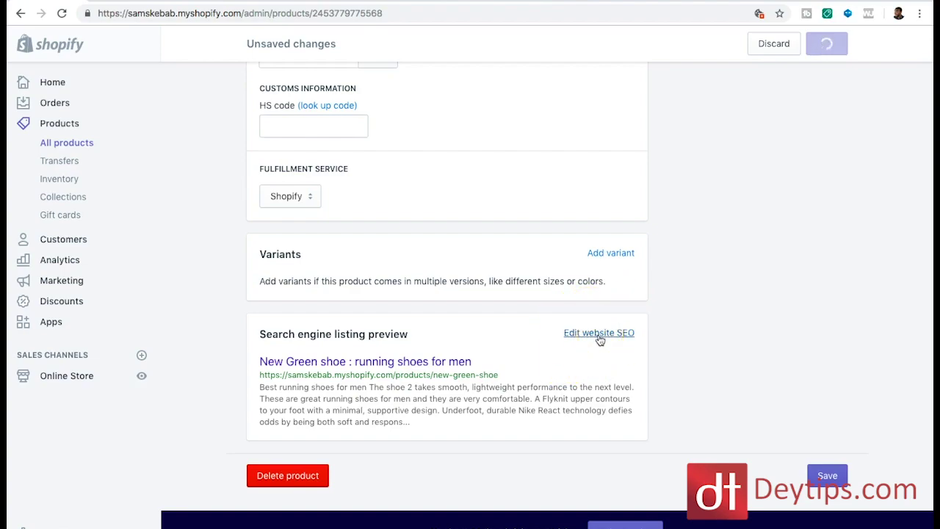
{"action": "left_click", "coordinate": [600, 338]}
{"action": "scroll", "coordinate": [598, 336], "scroll_direction": "down", "scroll_amount": 1}
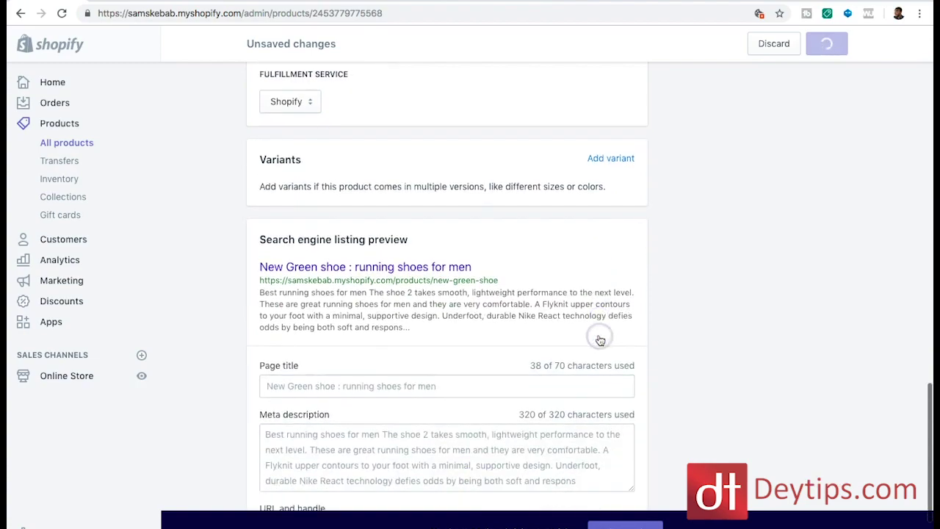
{"action": "scroll", "coordinate": [428, 394], "scroll_direction": "down", "scroll_amount": 2}
{"action": "scroll", "coordinate": [423, 324], "scroll_direction": "down", "scroll_amount": 1}
Examine the "running shoes for men" keyword in the SEO page title and enter the meta description field.
{"action": "left_click", "coordinate": [363, 300]}
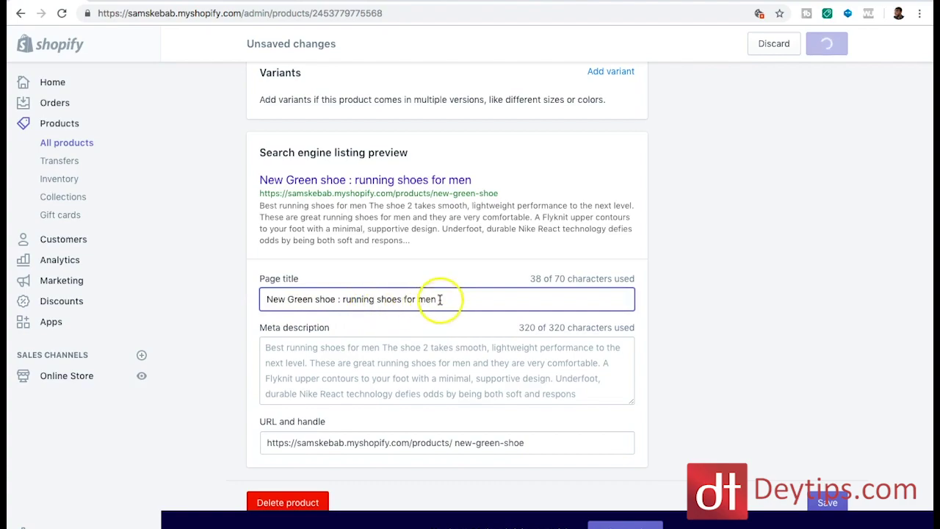
{"action": "left_click_drag", "start_coordinate": [432, 300], "coordinate": [306, 292]}
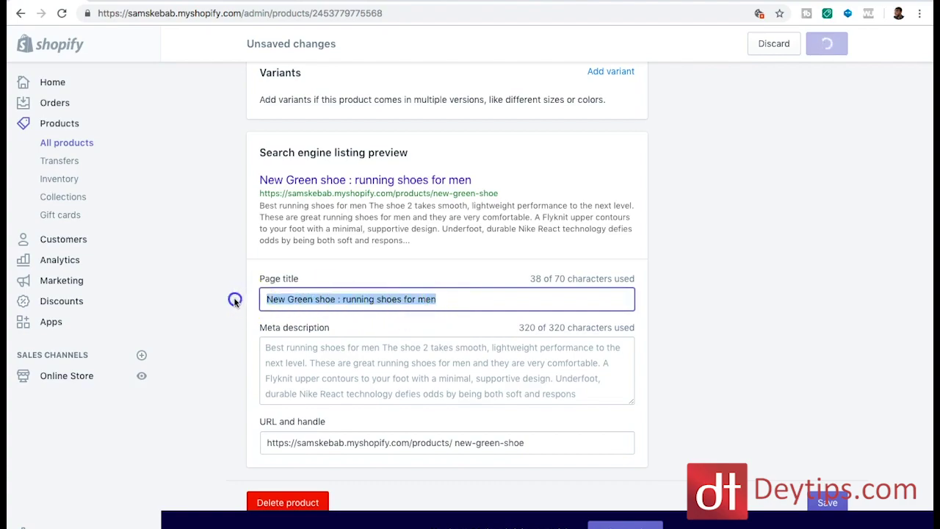
{"action": "key", "text": "Right"}
{"action": "left_click_drag", "start_coordinate": [437, 300], "coordinate": [342, 299]}
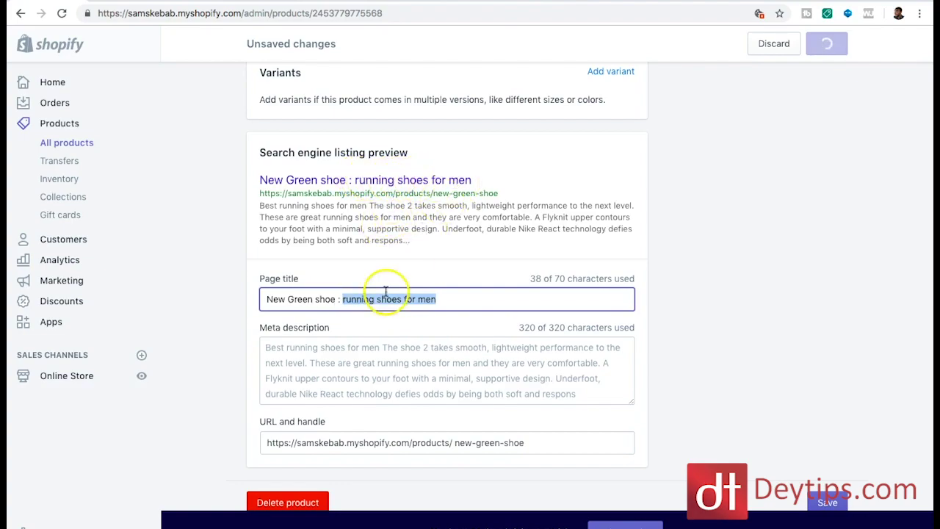
{"action": "left_click", "coordinate": [378, 398]}
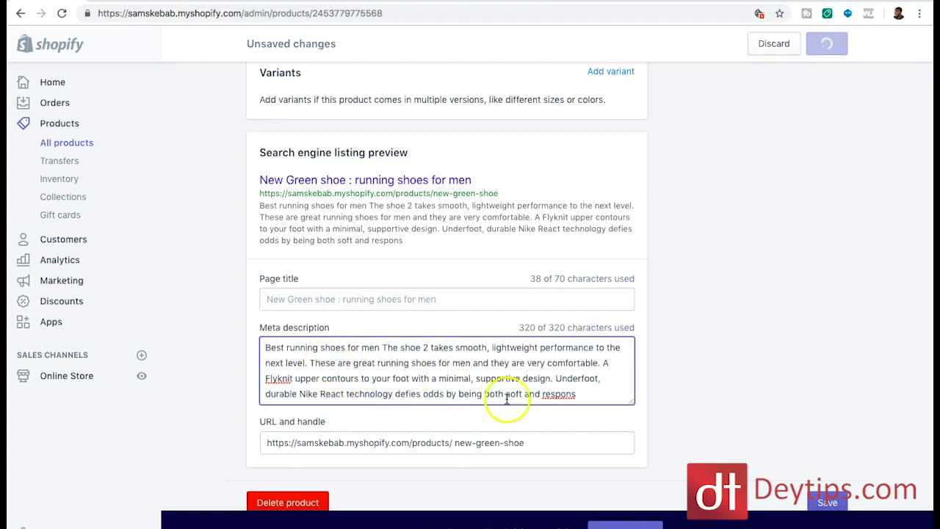
Review the full meta description text in the product's search engine listing, from its opening keyword to its end.
{"action": "left_click_drag", "start_coordinate": [579, 395], "coordinate": [262, 347]}
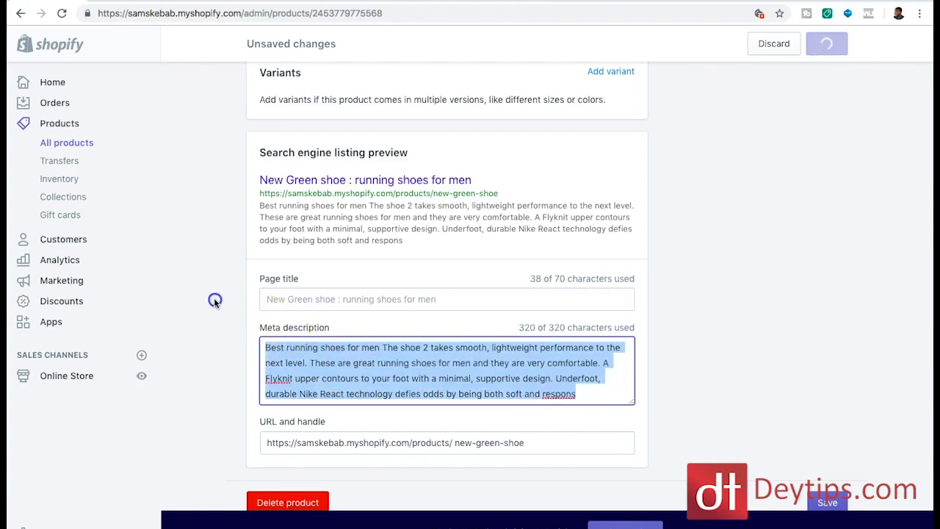
{"action": "left_click", "coordinate": [315, 353]}
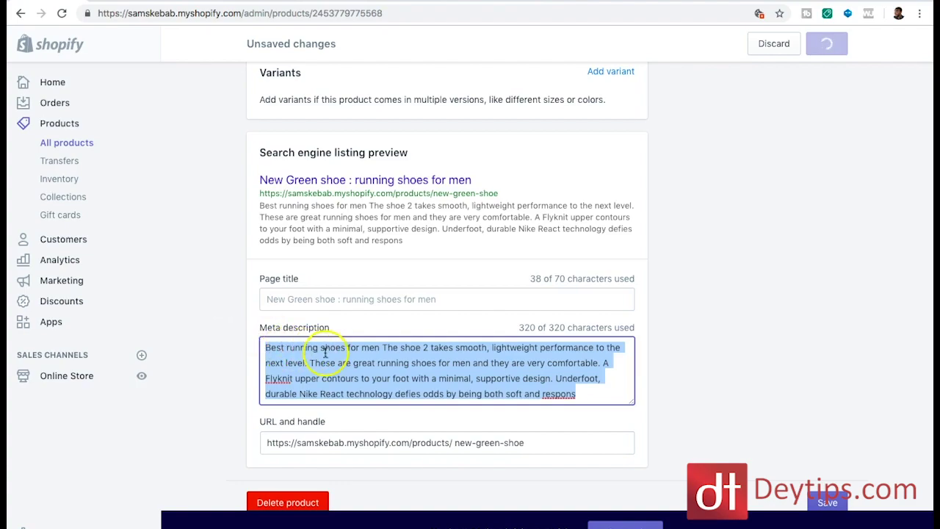
{"action": "left_click_drag", "start_coordinate": [335, 346], "coordinate": [595, 394]}
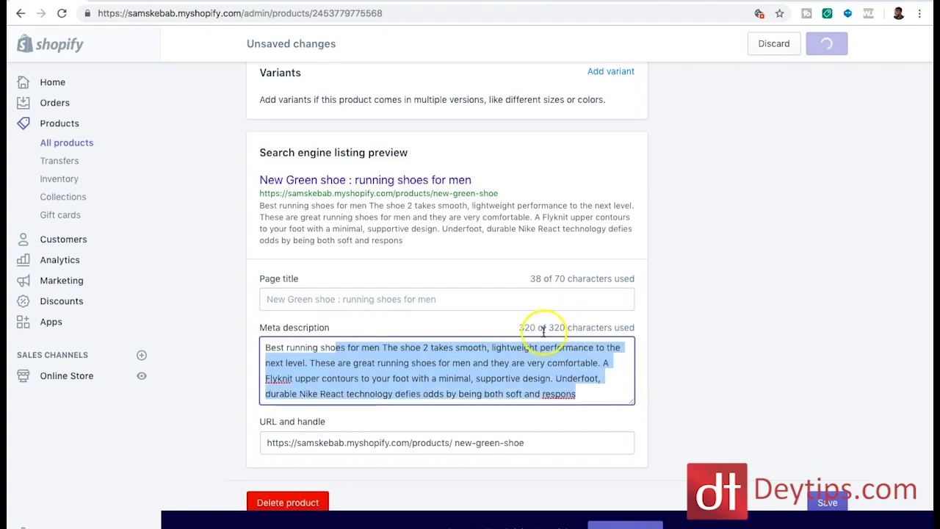
{"action": "left_click", "coordinate": [267, 346]}
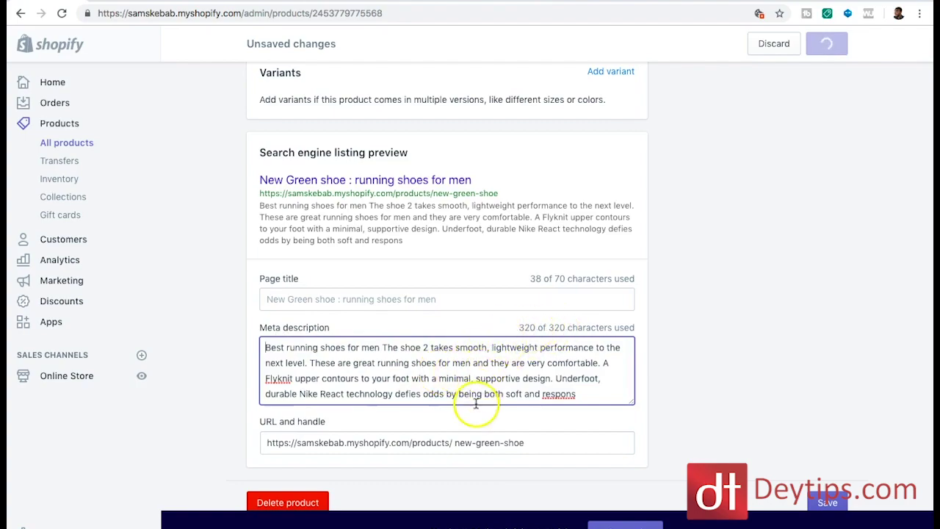
Replace the product's URL handle with "running-shoes-for-men" in the search engine listing.
{"action": "scroll", "coordinate": [472, 405], "scroll_direction": "down", "scroll_amount": 1}
{"action": "left_click", "coordinate": [550, 414]}
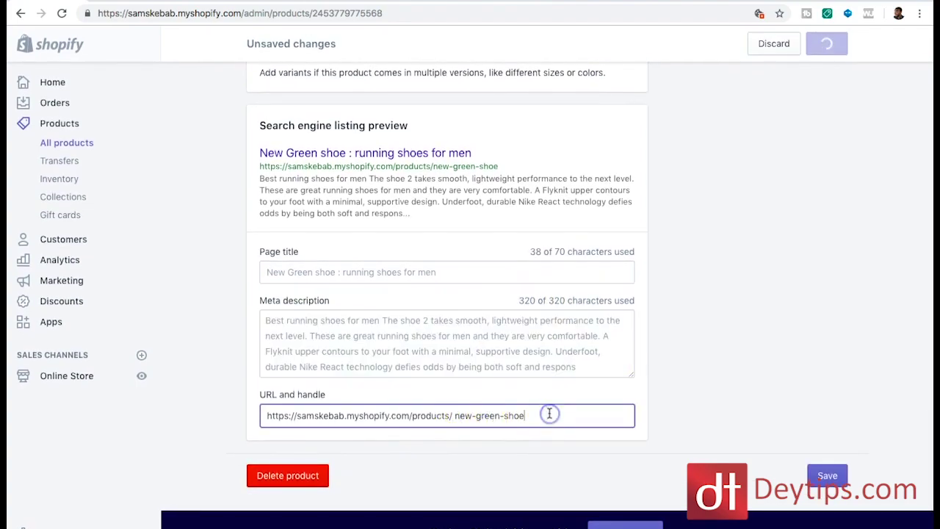
{"action": "left_click_drag", "start_coordinate": [535, 412], "coordinate": [458, 417]}
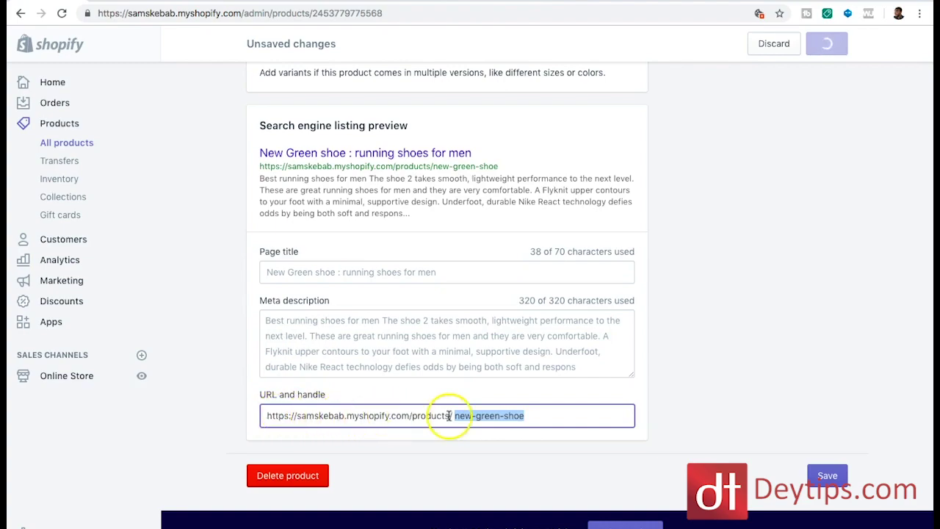
{"action": "left_click", "coordinate": [540, 414]}
{"action": "triple_click", "coordinate": [495, 413]}
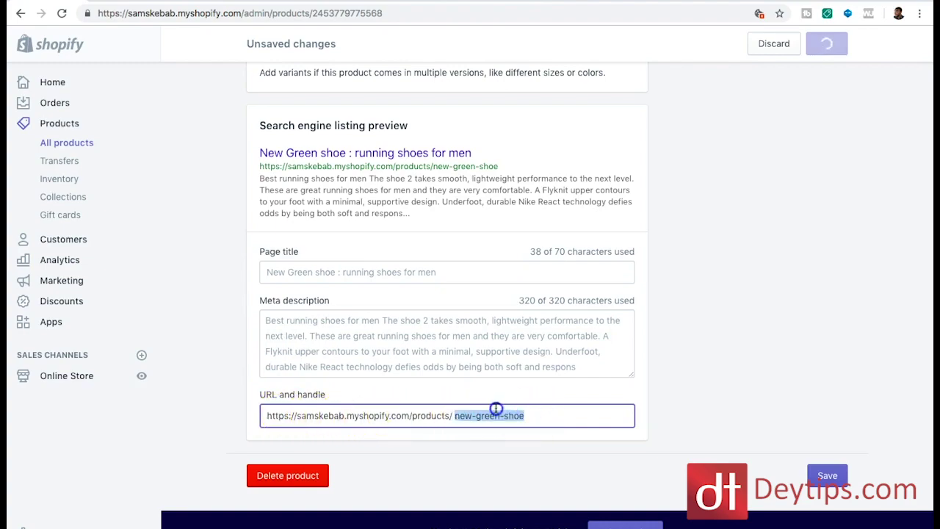
{"action": "key", "text": "BackSpace"}
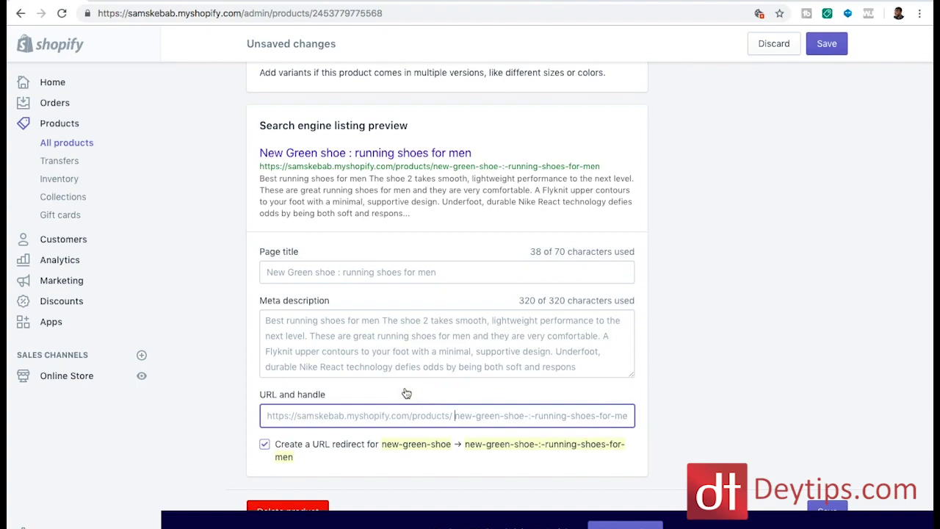
{"action": "type", "text": "running-shoes-for"}
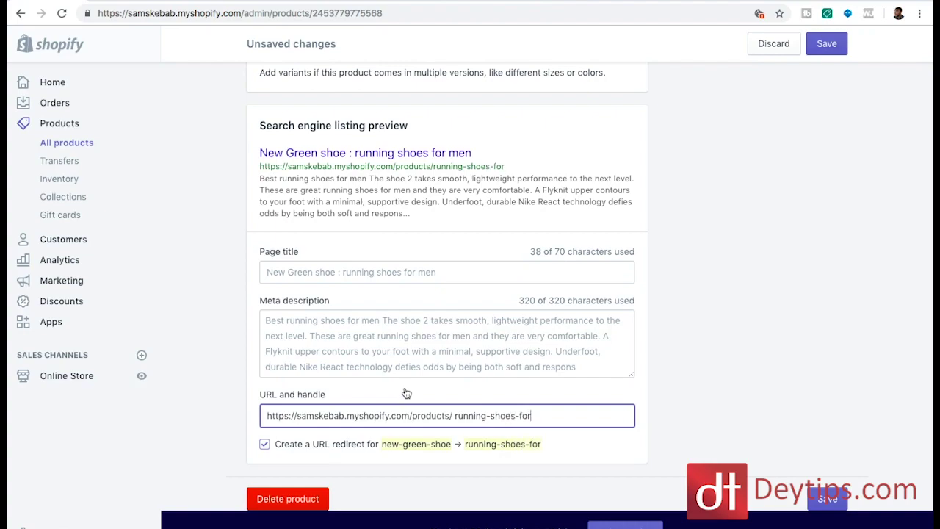
{"action": "type", "text": "-men"}
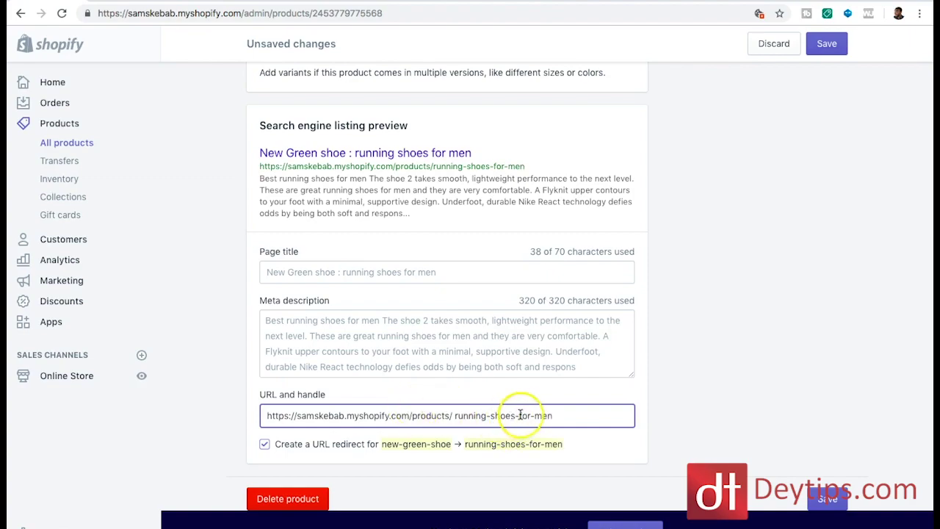
Turn off the URL redirect from the old product handle and save the product.
{"action": "left_click", "coordinate": [612, 443]}
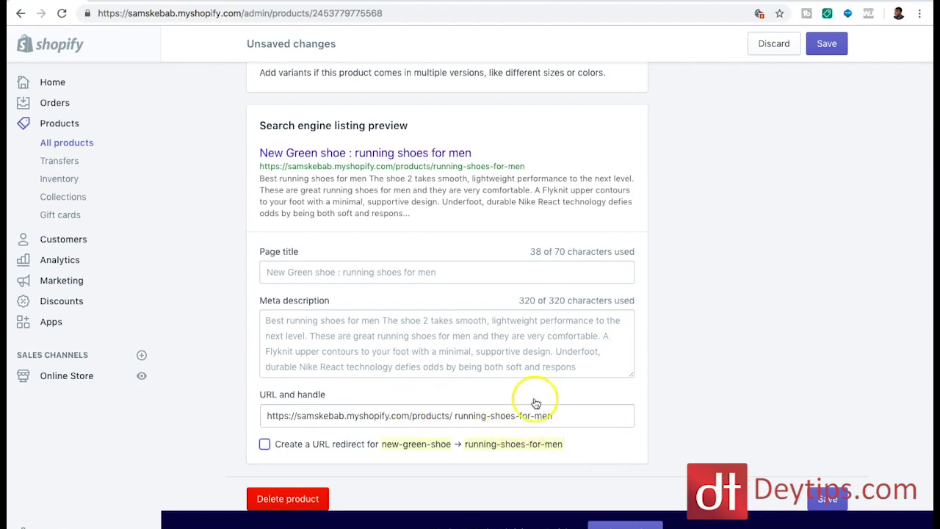
{"action": "scroll", "coordinate": [535, 404], "scroll_direction": "down", "scroll_amount": 1}
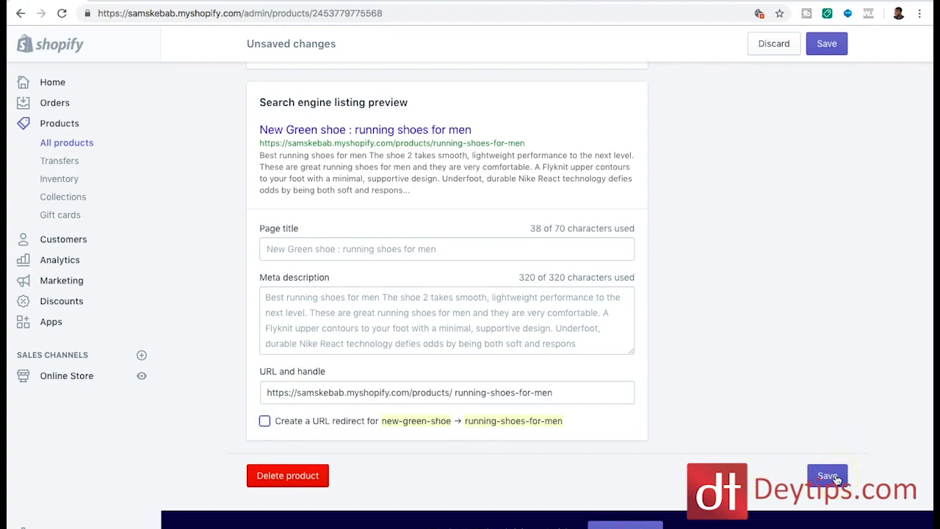
{"action": "scroll", "coordinate": [213, 58], "scroll_direction": "up", "scroll_amount": 15}
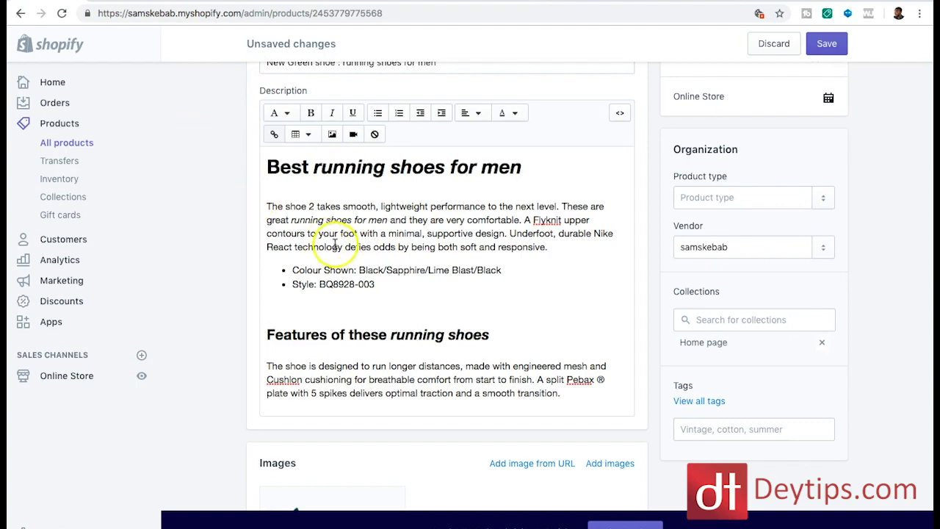
{"action": "left_click", "coordinate": [838, 44]}
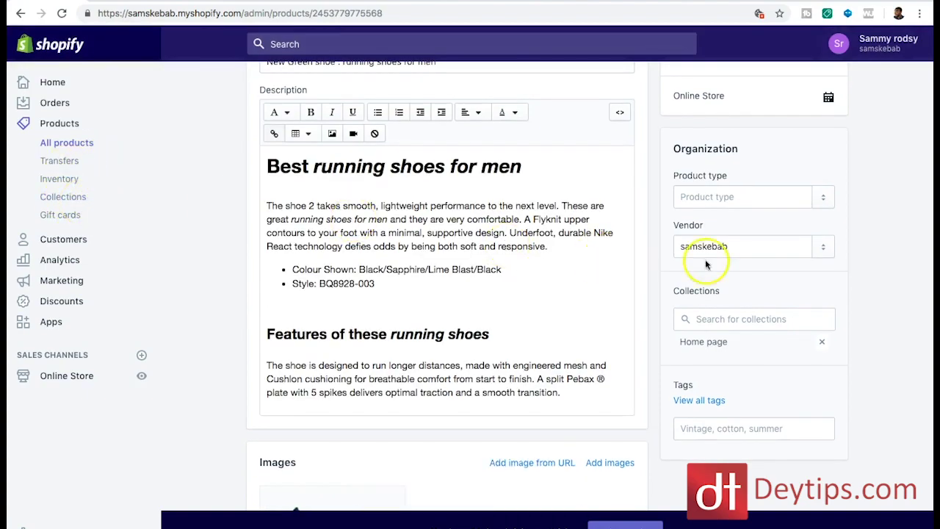
Show the collections available for the product and open the store's Collections list.
{"action": "left_click", "coordinate": [772, 321]}
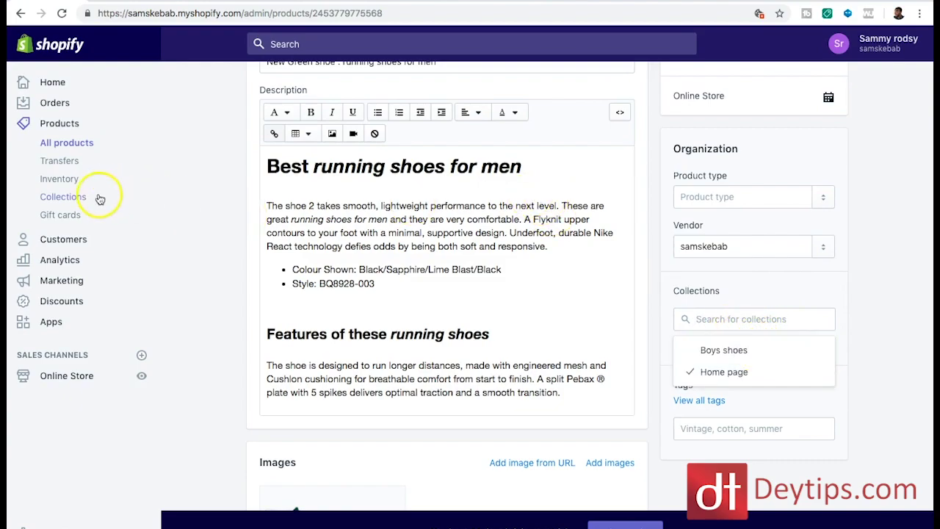
{"action": "left_click", "coordinate": [66, 199]}
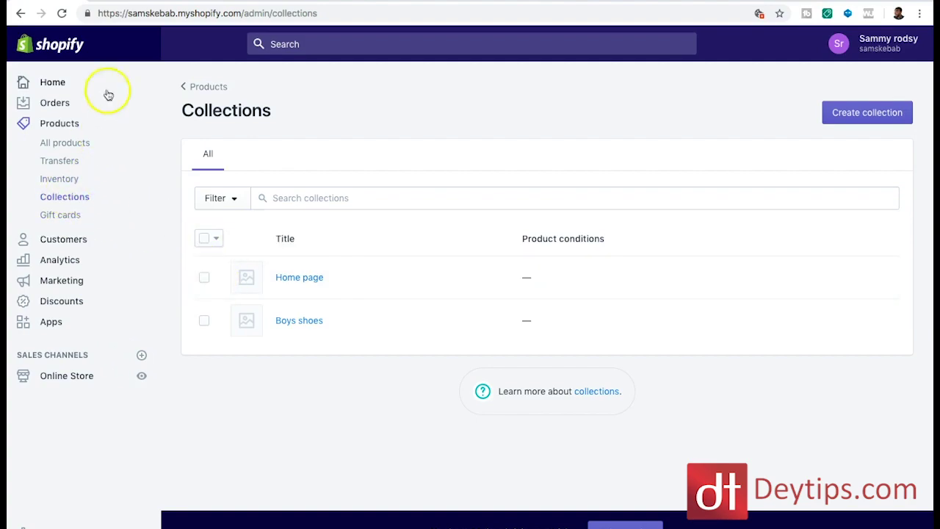
Go to the online store's pages, open the About Us page and examine its title and content fields.
{"action": "left_click", "coordinate": [121, 8]}
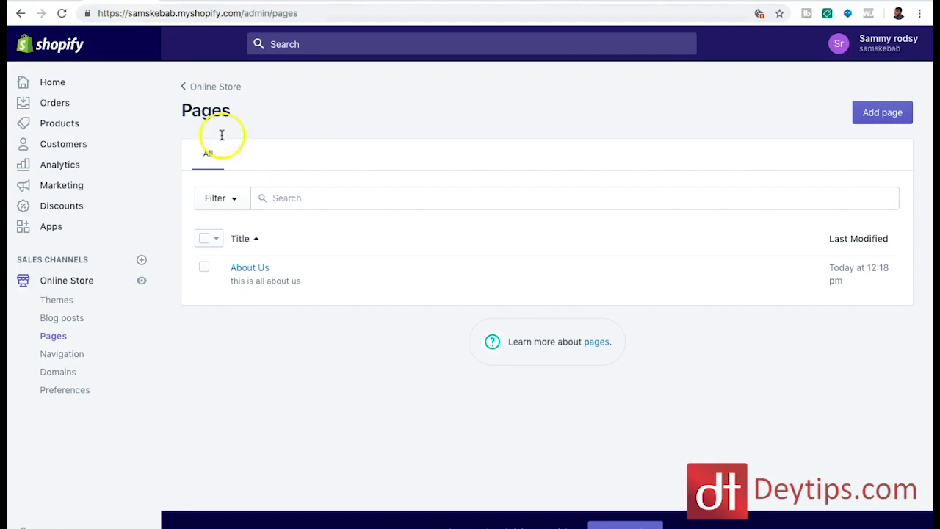
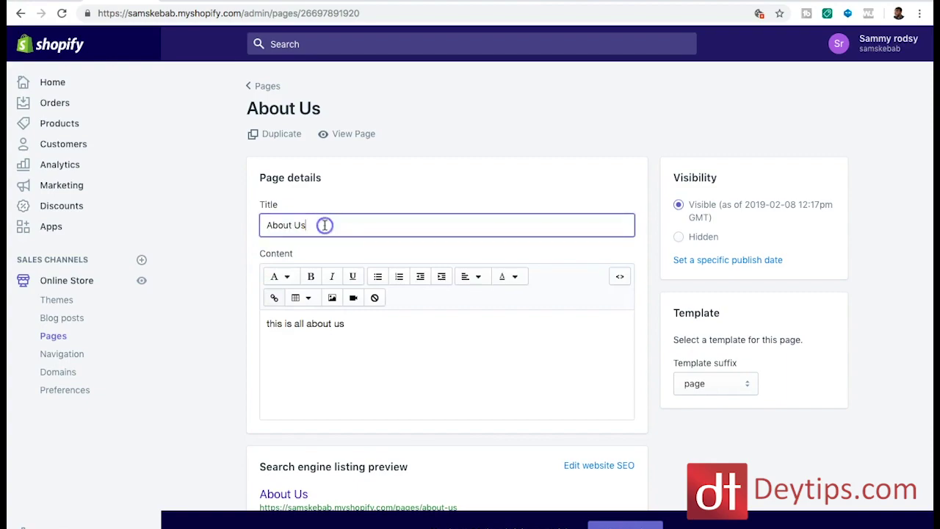
{"action": "scroll", "coordinate": [322, 283], "scroll_direction": "down", "scroll_amount": 2}
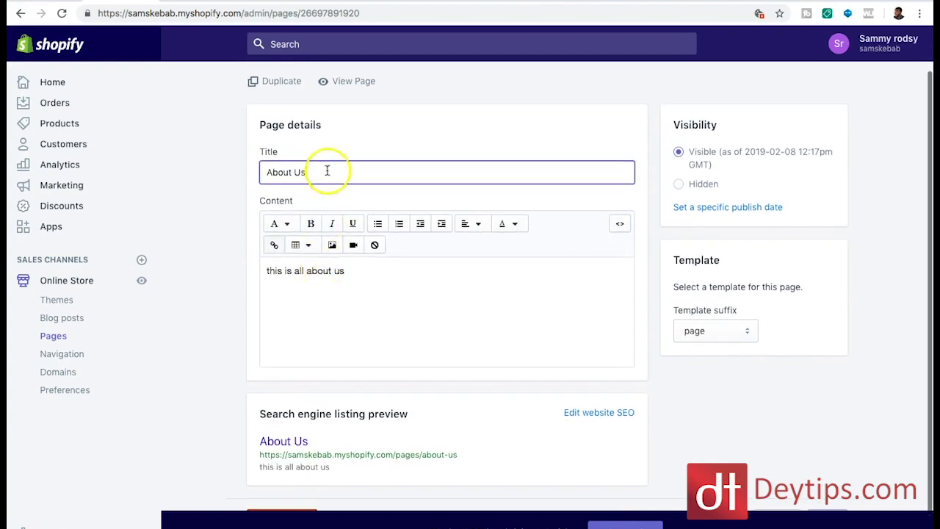
{"action": "left_click", "coordinate": [367, 279]}
{"action": "left_click", "coordinate": [332, 173]}
{"action": "left_click", "coordinate": [360, 290]}
{"action": "scroll", "coordinate": [362, 290], "scroll_direction": "down", "scroll_amount": 2}
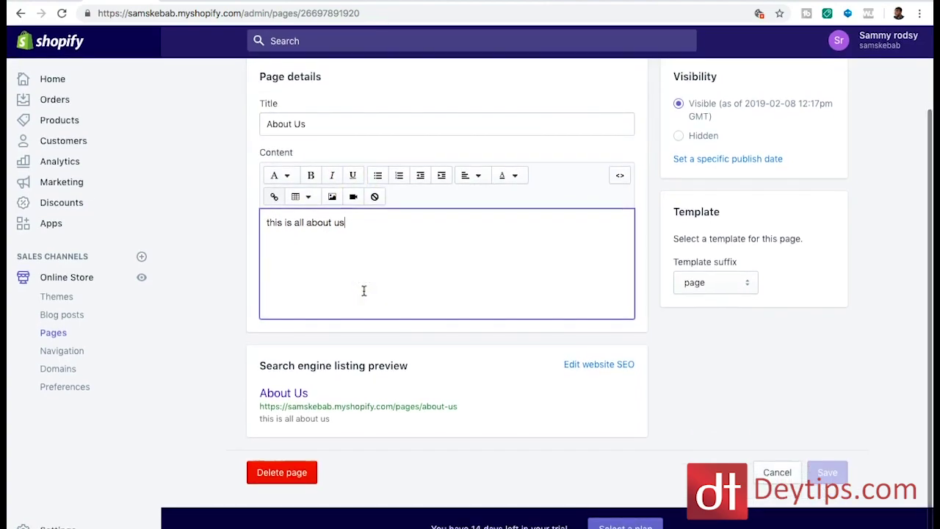
Open the About Us page's website SEO fields and examine the page title, meta description and URL handle.
{"action": "left_click", "coordinate": [590, 366]}
{"action": "scroll", "coordinate": [589, 375], "scroll_direction": "down", "scroll_amount": 3}
{"action": "scroll", "coordinate": [463, 455], "scroll_direction": "down", "scroll_amount": 3}
{"action": "scroll", "coordinate": [463, 455], "scroll_direction": "up", "scroll_amount": 10}
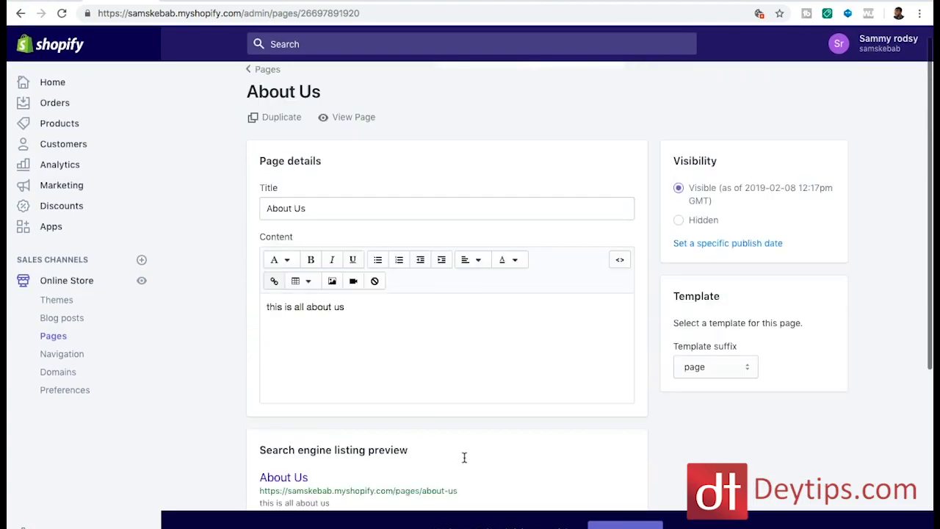
{"action": "scroll", "coordinate": [464, 457], "scroll_direction": "down", "scroll_amount": 5}
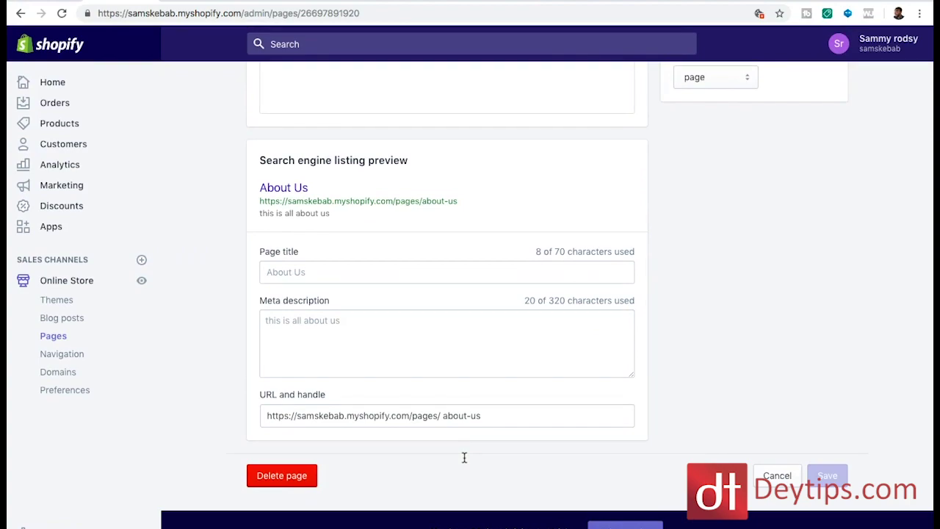
{"action": "scroll", "coordinate": [463, 455], "scroll_direction": "up", "scroll_amount": 5}
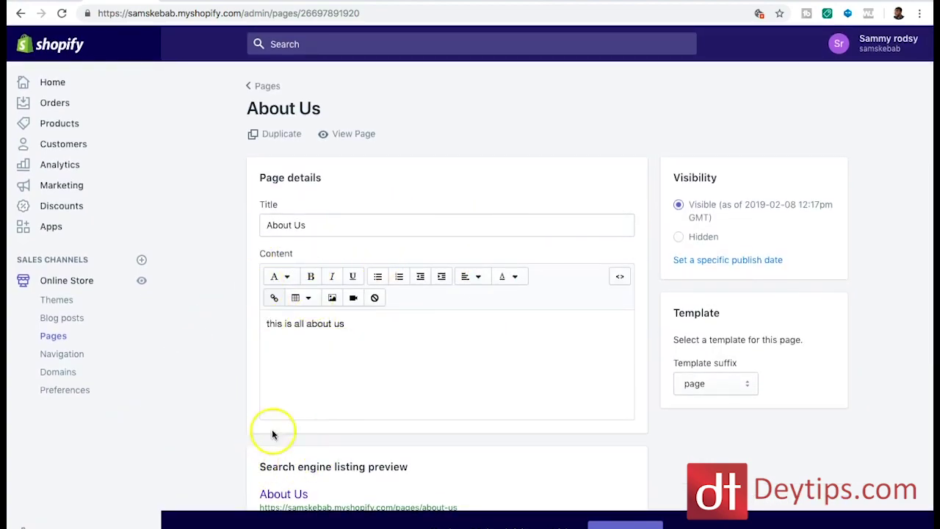
Review the About Us page's title and content text as places for keywords, along with its search engine listing.
{"action": "left_click", "coordinate": [307, 227]}
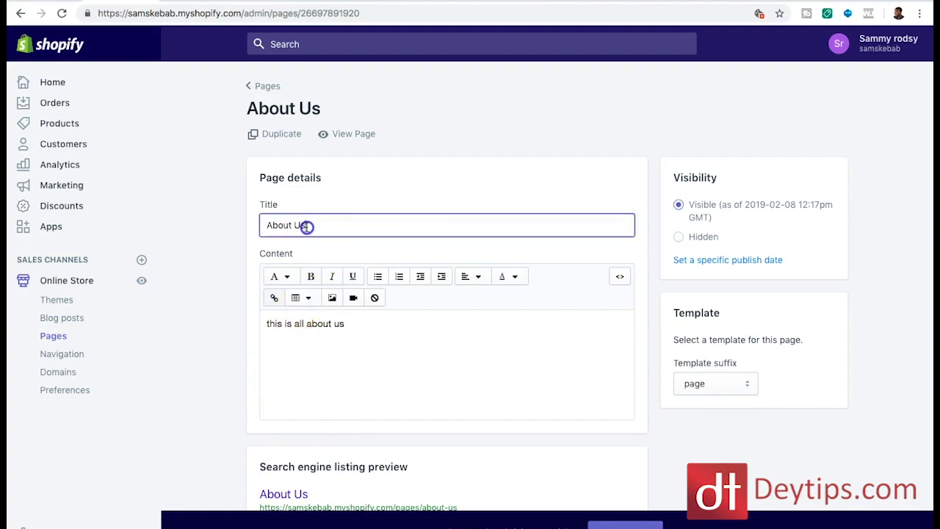
{"action": "left_click", "coordinate": [313, 233]}
{"action": "left_click_drag", "start_coordinate": [308, 231], "coordinate": [245, 224]}
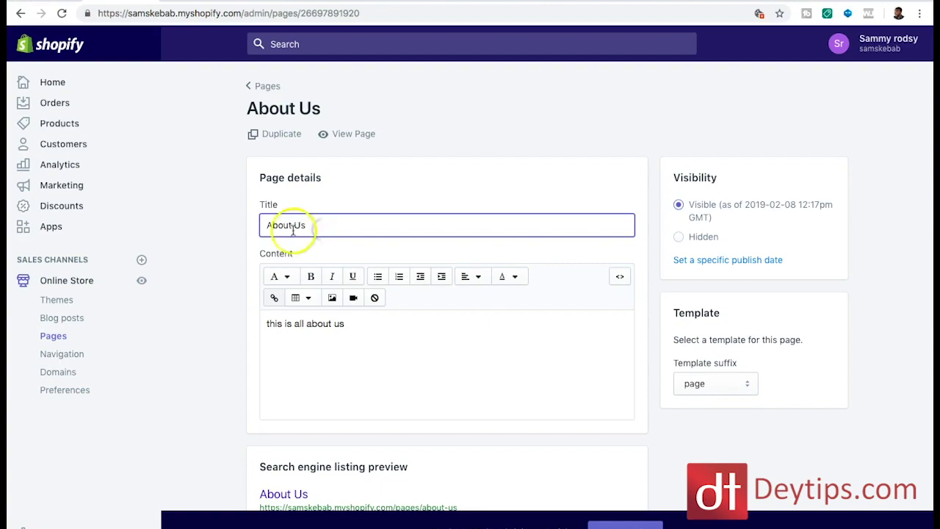
{"action": "scroll", "coordinate": [174, 351], "scroll_direction": "down", "scroll_amount": 1}
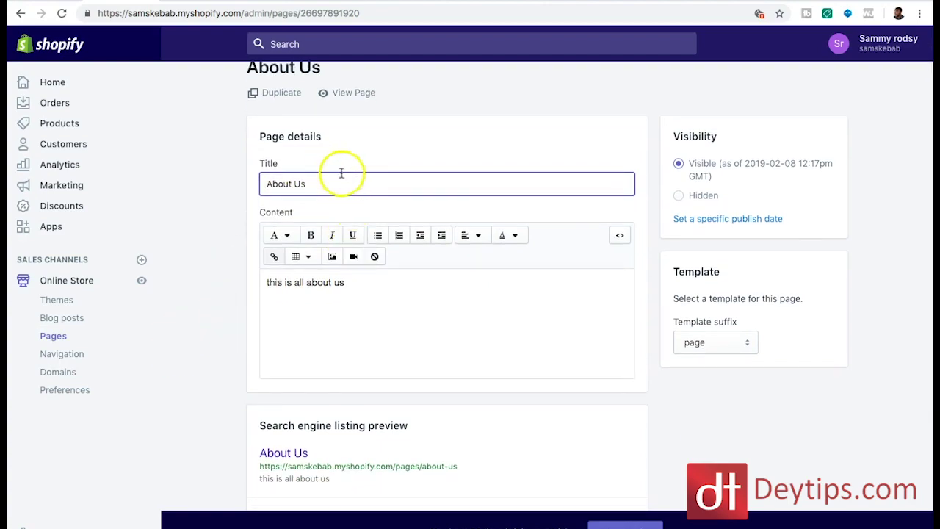
{"action": "triple_click", "coordinate": [286, 180]}
{"action": "left_click_drag", "start_coordinate": [369, 286], "coordinate": [257, 276]}
{"action": "scroll", "coordinate": [256, 275], "scroll_direction": "down", "scroll_amount": 3}
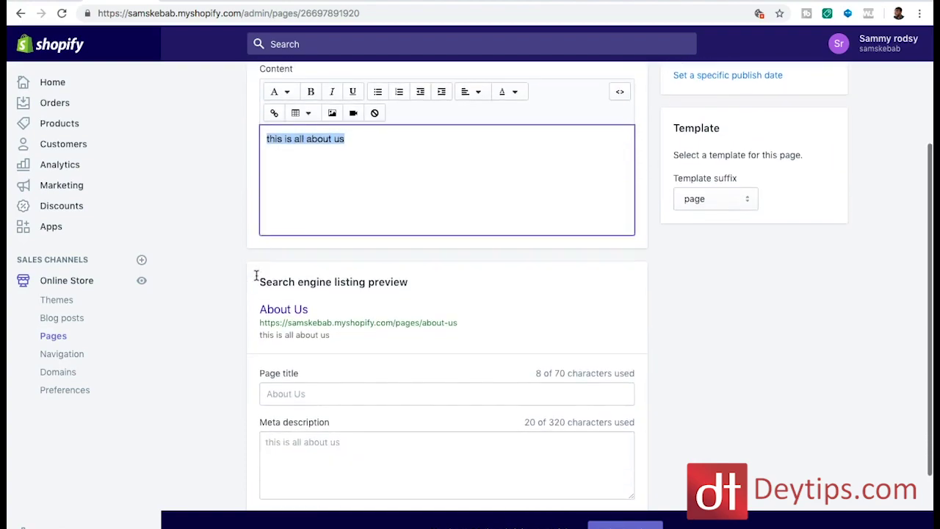
{"action": "left_click", "coordinate": [400, 205]}
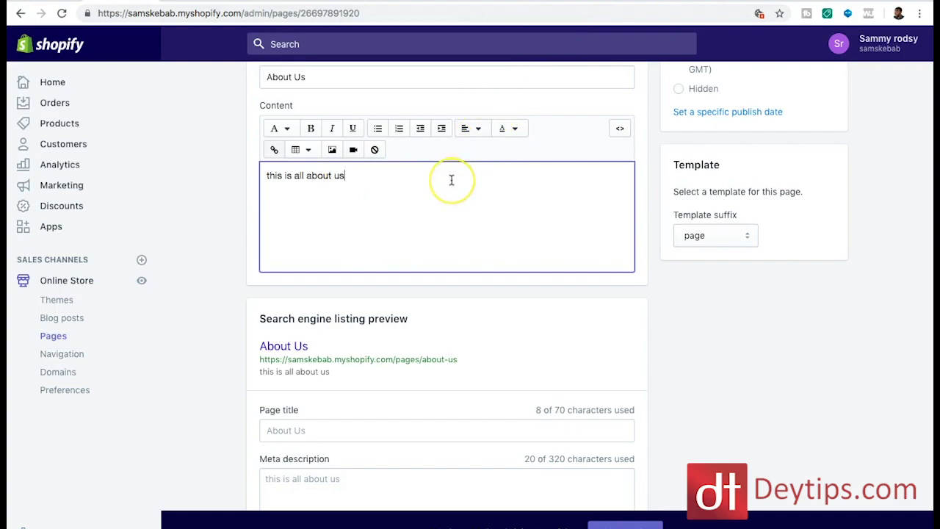
{"action": "scroll", "coordinate": [451, 180], "scroll_direction": "up", "scroll_amount": 3}
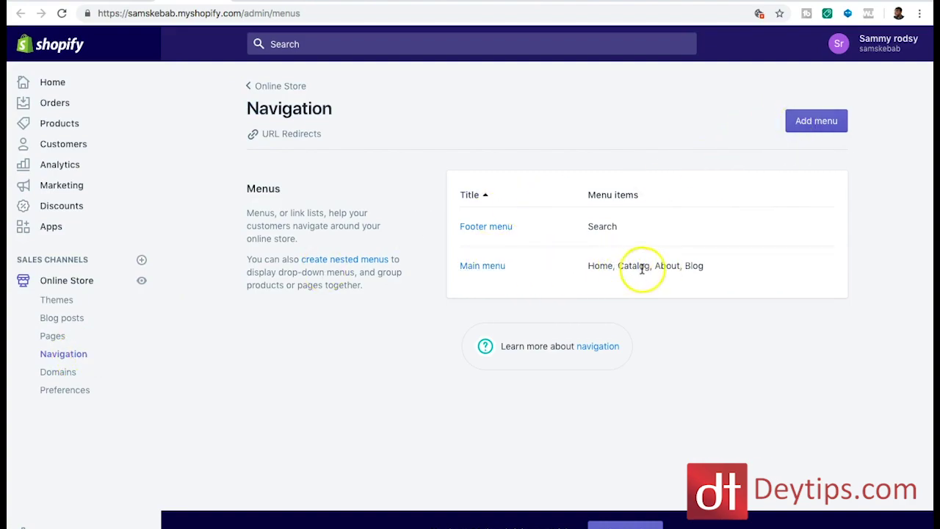
Open the store's Main menu from Navigation and review its menu items.
{"action": "left_click", "coordinate": [704, 269]}
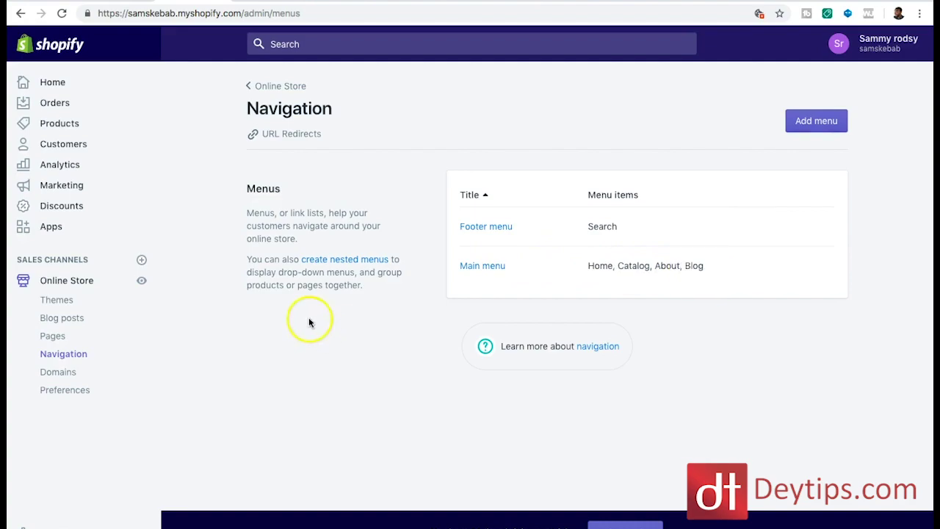
{"action": "left_click", "coordinate": [489, 270]}
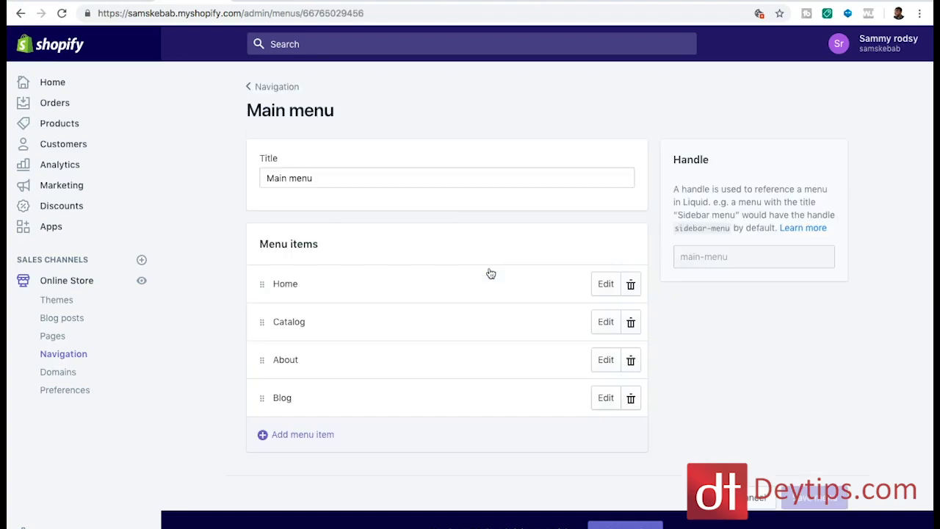
{"action": "scroll", "coordinate": [491, 273], "scroll_direction": "down", "scroll_amount": 1}
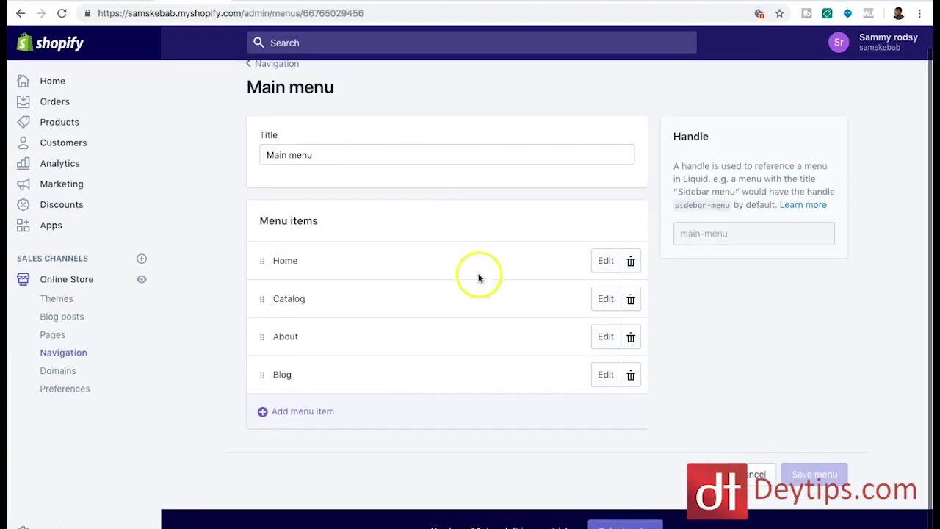
{"action": "left_click", "coordinate": [303, 415]}
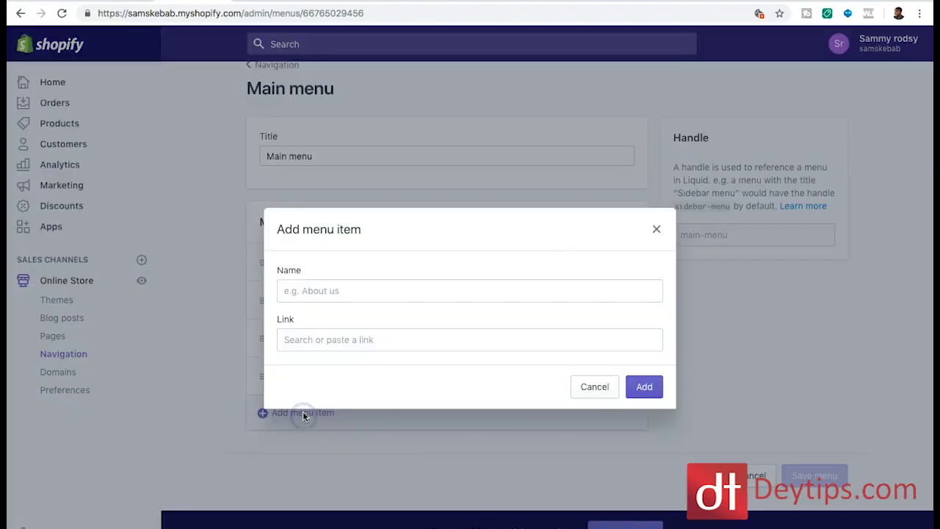
{"action": "left_click", "coordinate": [355, 348]}
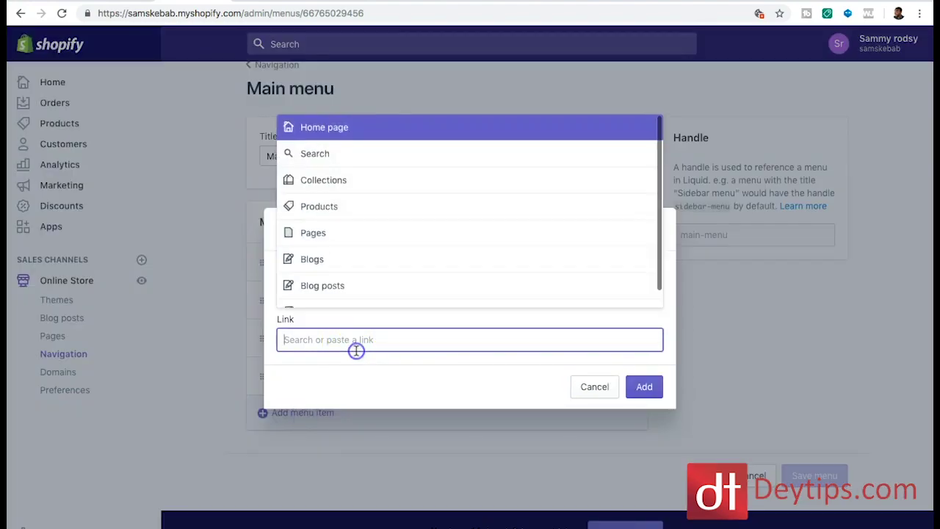
{"action": "type", "text": "new"}
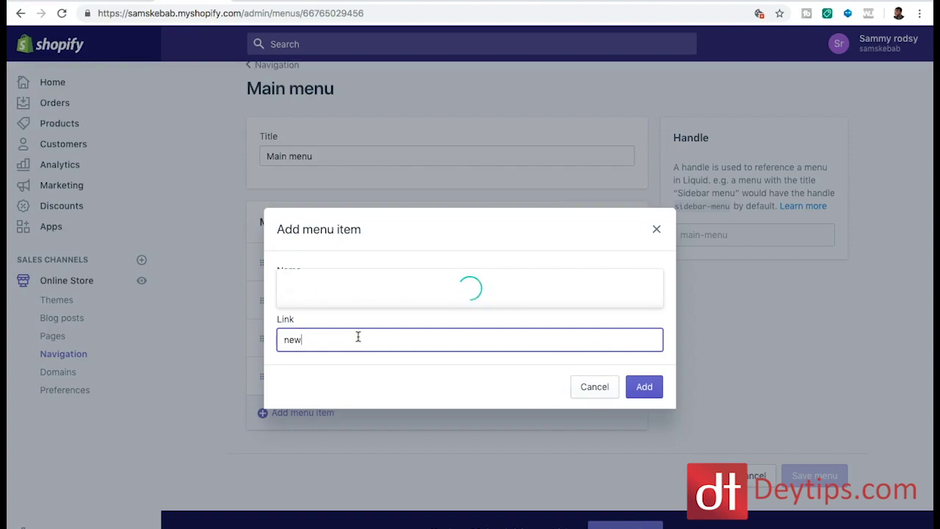
{"action": "type", "text": "s"}
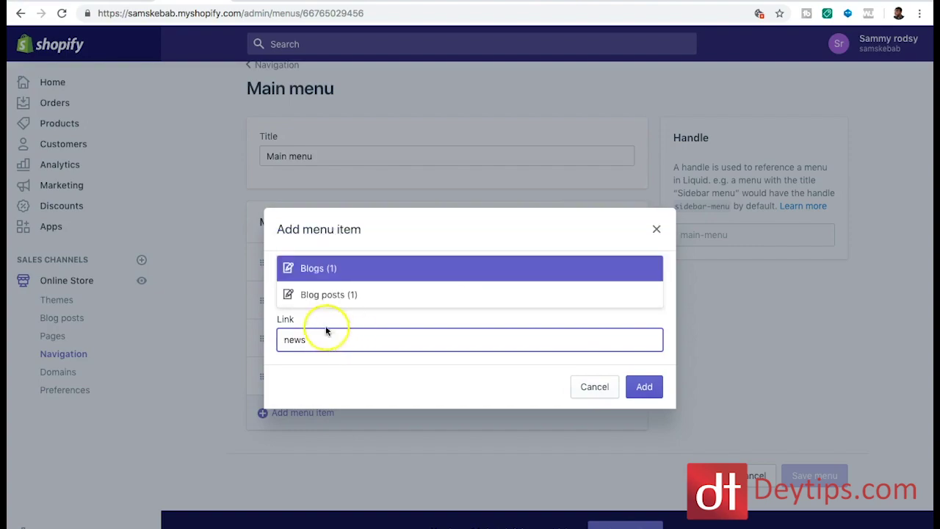
{"action": "left_click", "coordinate": [310, 268]}
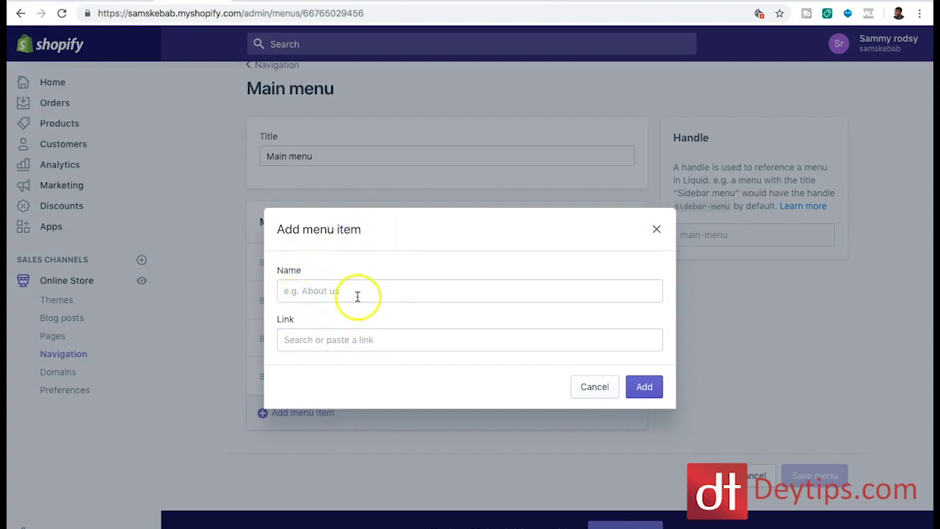
{"action": "left_click", "coordinate": [660, 232]}
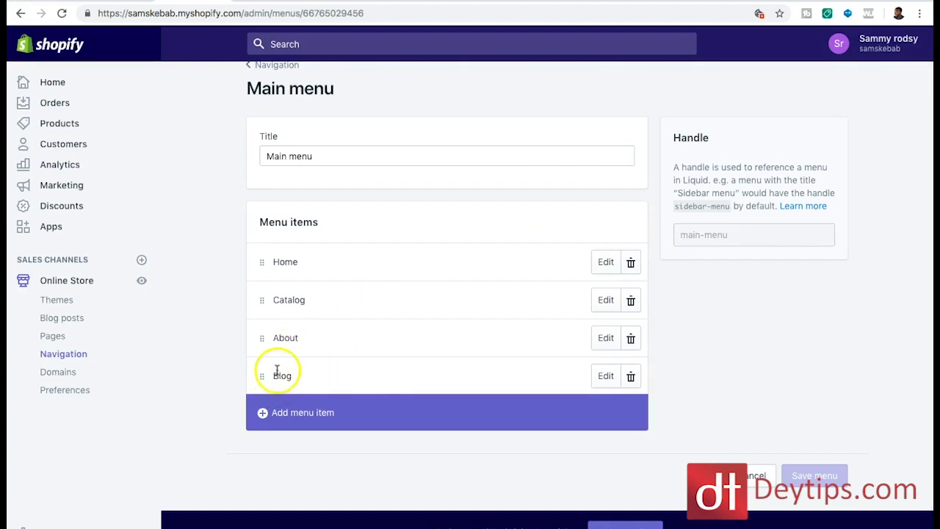
Go to the online store's blog posts and open the "Our Latest shoe" post.
{"action": "right_click", "coordinate": [58, 319]}
{"action": "left_click", "coordinate": [73, 326]}
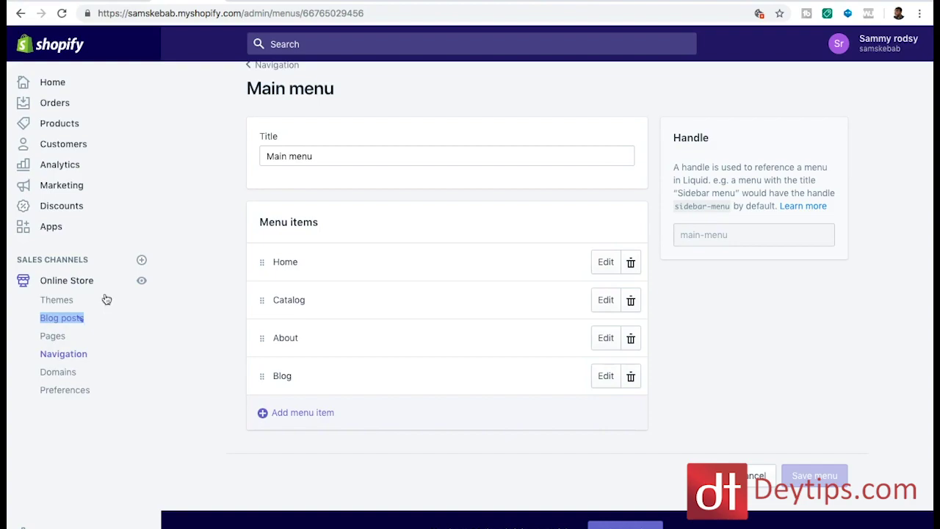
{"action": "left_click", "coordinate": [235, 13]}
{"action": "type", "text": "https://samskebab.myshopify.com/admin/articles"}
{"action": "key", "text": "Return"}
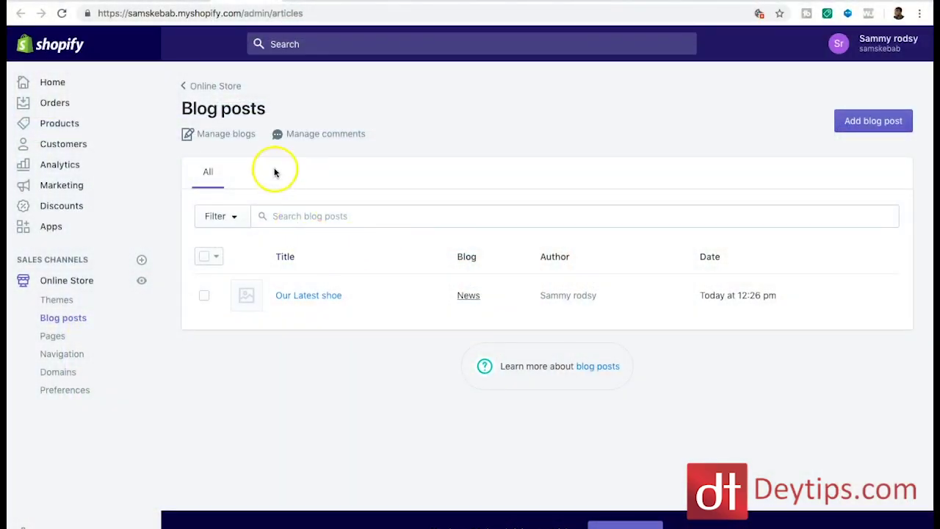
{"action": "left_click", "coordinate": [311, 294]}
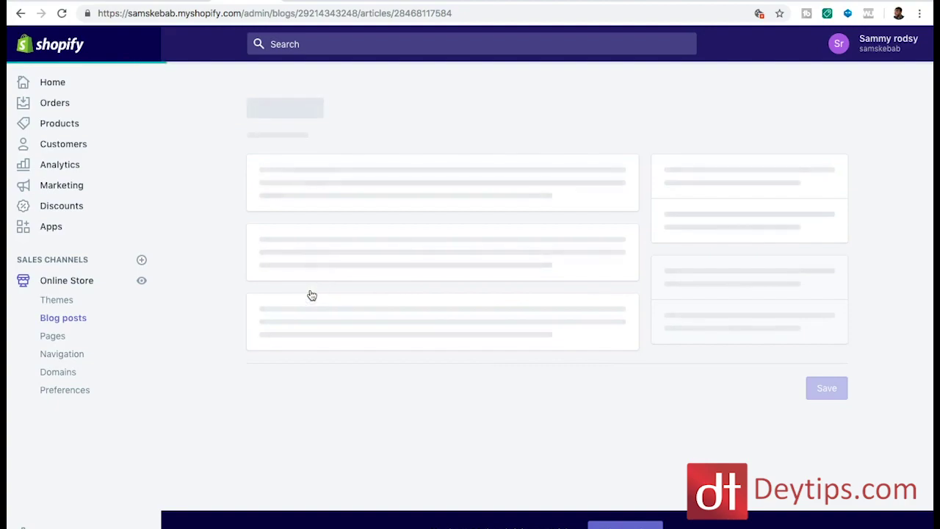
Examine the blog post's title, content, excerpt and search engine listing preview as places for keywords.
{"action": "left_click", "coordinate": [350, 192]}
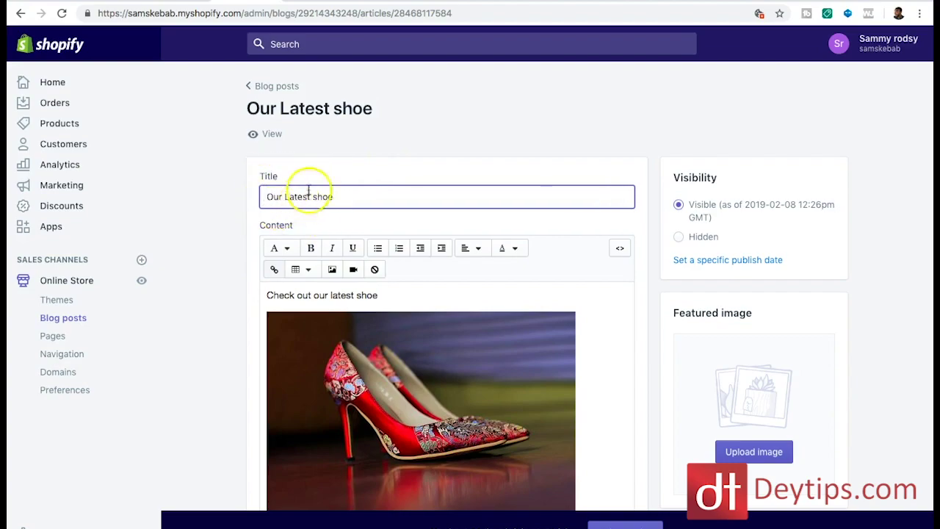
{"action": "scroll", "coordinate": [321, 195], "scroll_direction": "down", "scroll_amount": 1}
{"action": "left_click", "coordinate": [346, 238]}
{"action": "scroll", "coordinate": [344, 378], "scroll_direction": "down", "scroll_amount": 4}
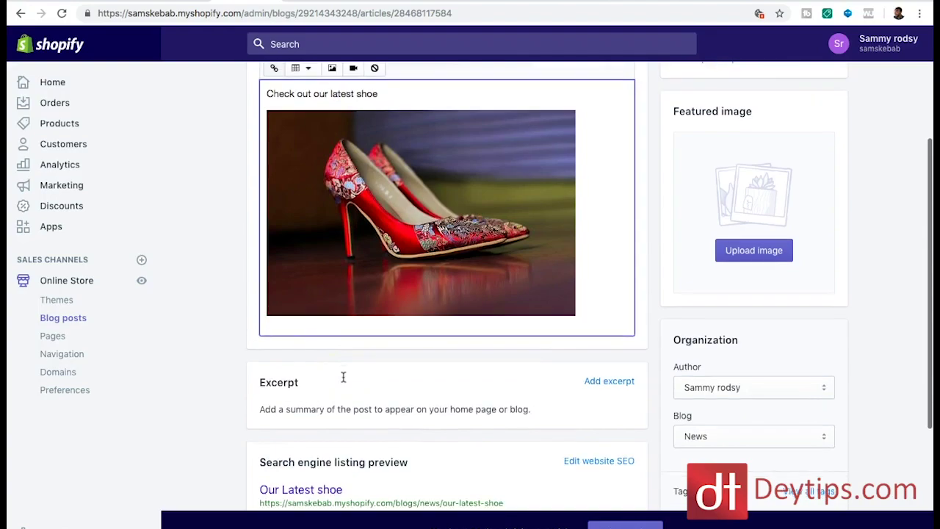
{"action": "scroll", "coordinate": [343, 377], "scroll_direction": "down", "scroll_amount": 2}
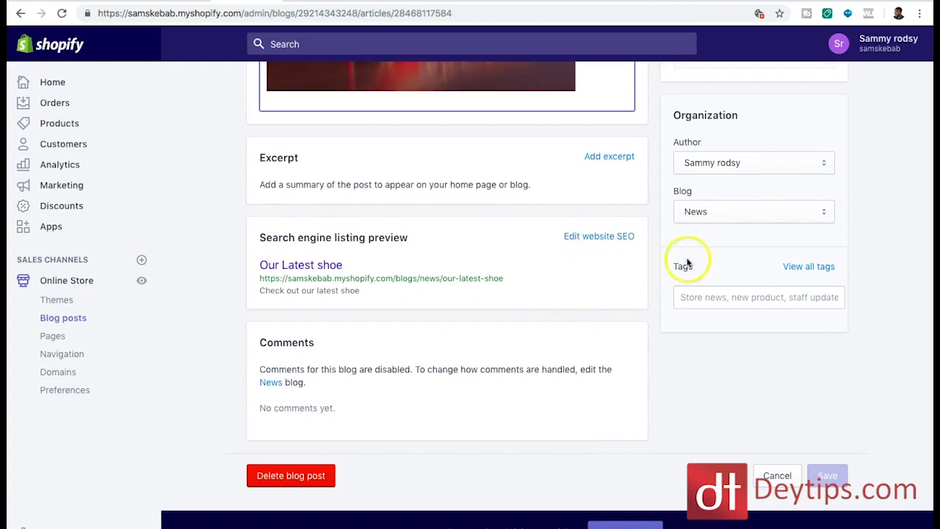
Review the blog post's organization settings and tags field, then return to the start of the post.
{"action": "scroll", "coordinate": [806, 258], "scroll_direction": "up", "scroll_amount": 2}
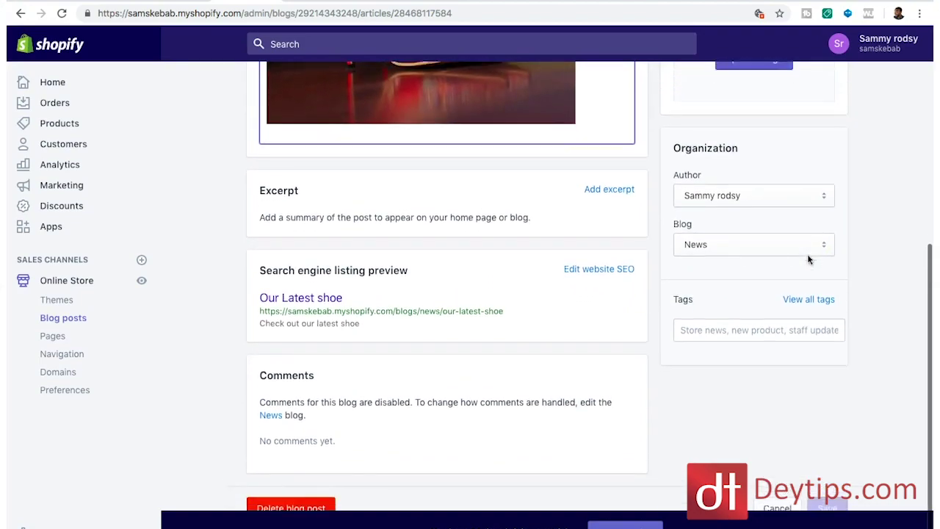
{"action": "scroll", "coordinate": [808, 258], "scroll_direction": "up", "scroll_amount": 1}
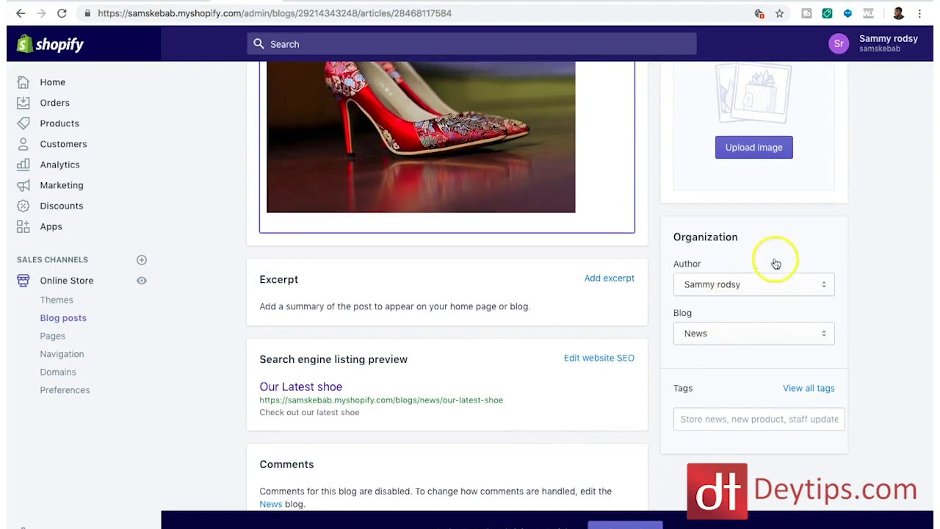
{"action": "scroll", "coordinate": [709, 424], "scroll_direction": "down", "scroll_amount": 2}
{"action": "left_click", "coordinate": [718, 344]}
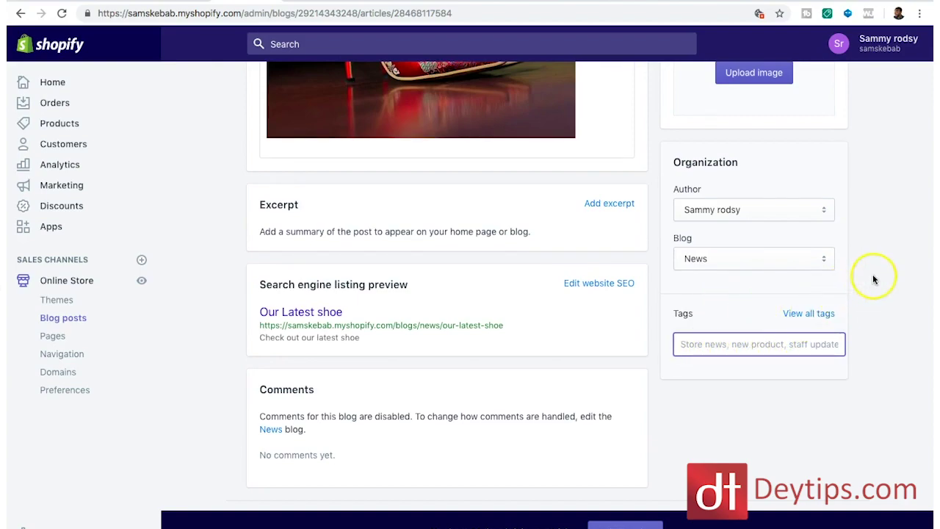
{"action": "scroll", "coordinate": [874, 279], "scroll_direction": "up", "scroll_amount": 1}
{"action": "scroll", "coordinate": [874, 279], "scroll_direction": "up", "scroll_amount": 6}
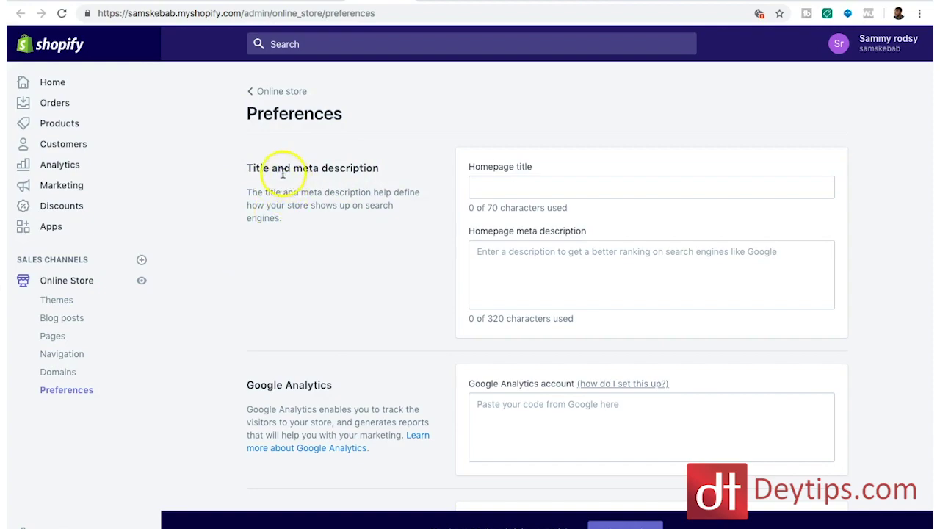
Examine the homepage title and meta description fields in the online store's preferences and look over the remaining settings.
{"action": "left_click", "coordinate": [518, 185]}
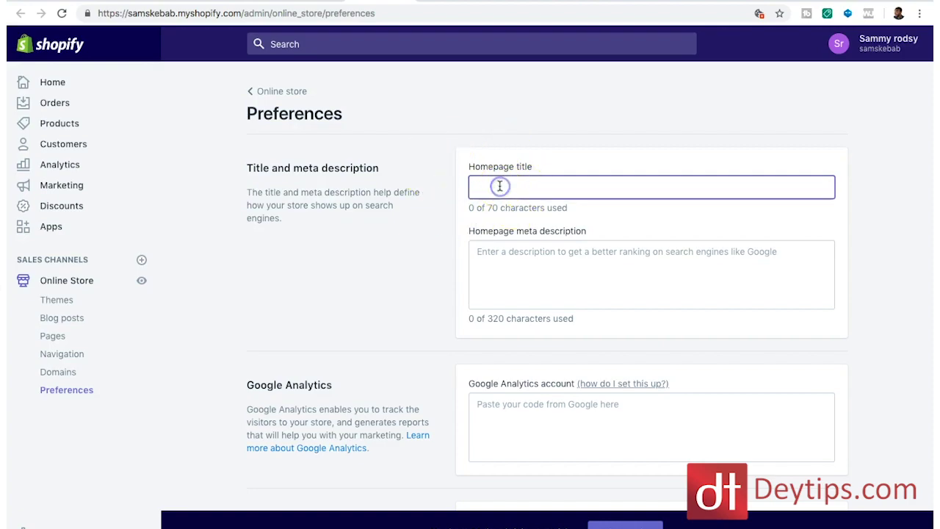
{"action": "left_click", "coordinate": [523, 268]}
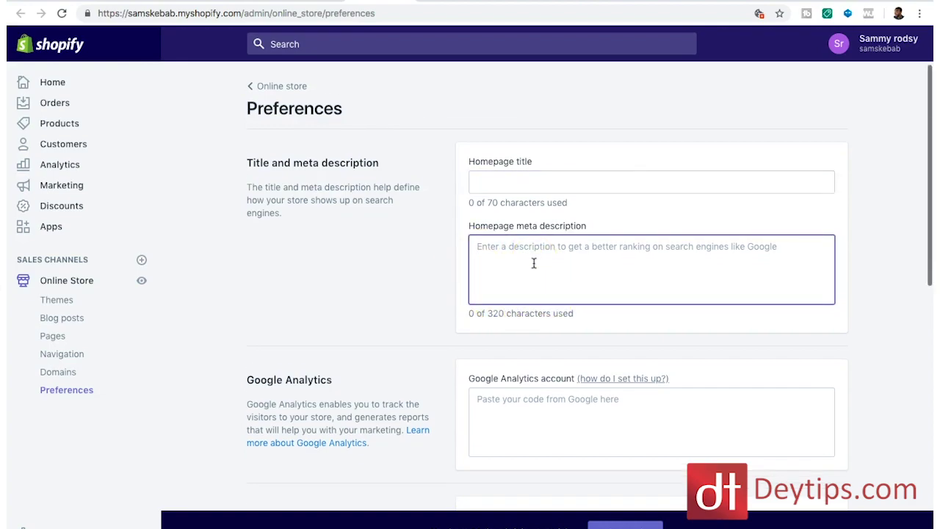
{"action": "scroll", "coordinate": [534, 263], "scroll_direction": "down", "scroll_amount": 3}
{"action": "scroll", "coordinate": [534, 263], "scroll_direction": "down", "scroll_amount": 3}
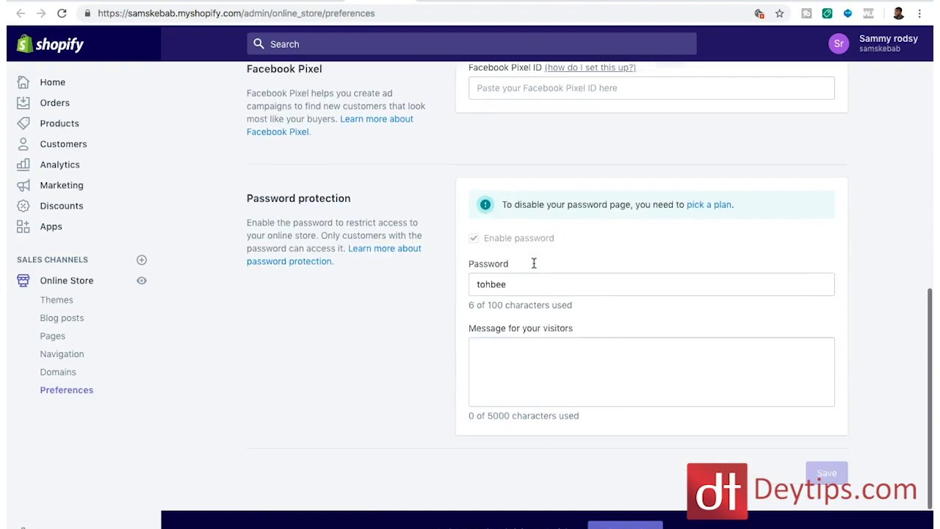
{"action": "scroll", "coordinate": [534, 263], "scroll_direction": "up", "scroll_amount": 6}
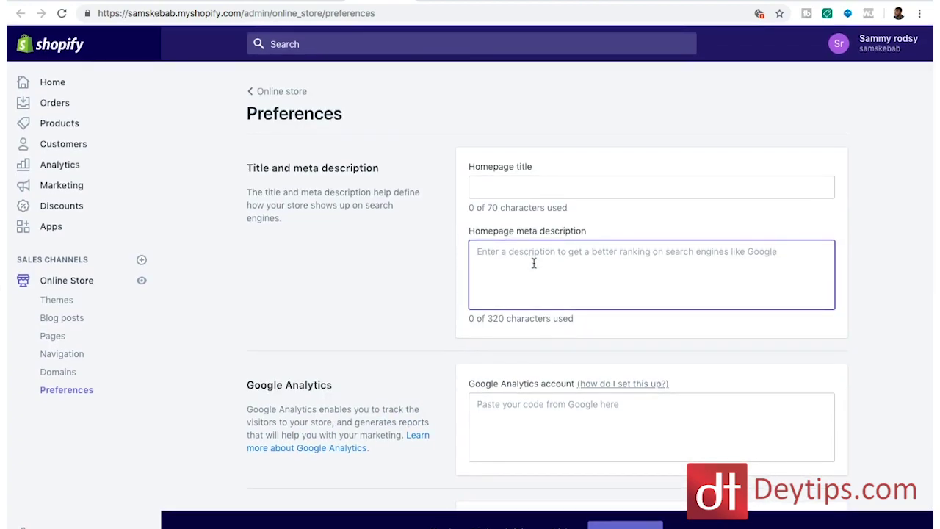